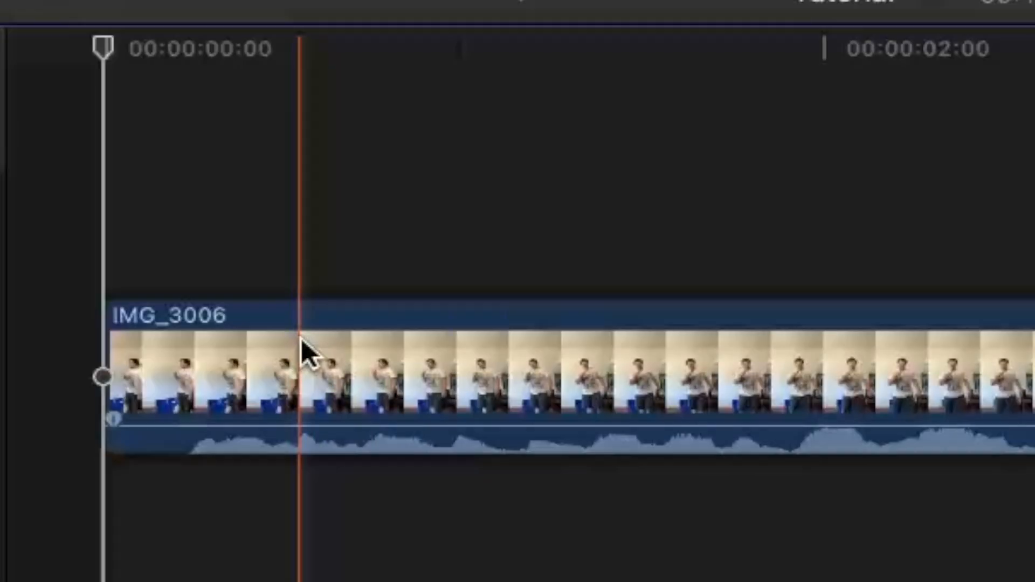
Duplicate the IMG_3006 clip directly above the original, aligned at its start, and lower the copy's audio volume
drag(284, 463, 279, 460)
drag(289, 272, 282, 154)
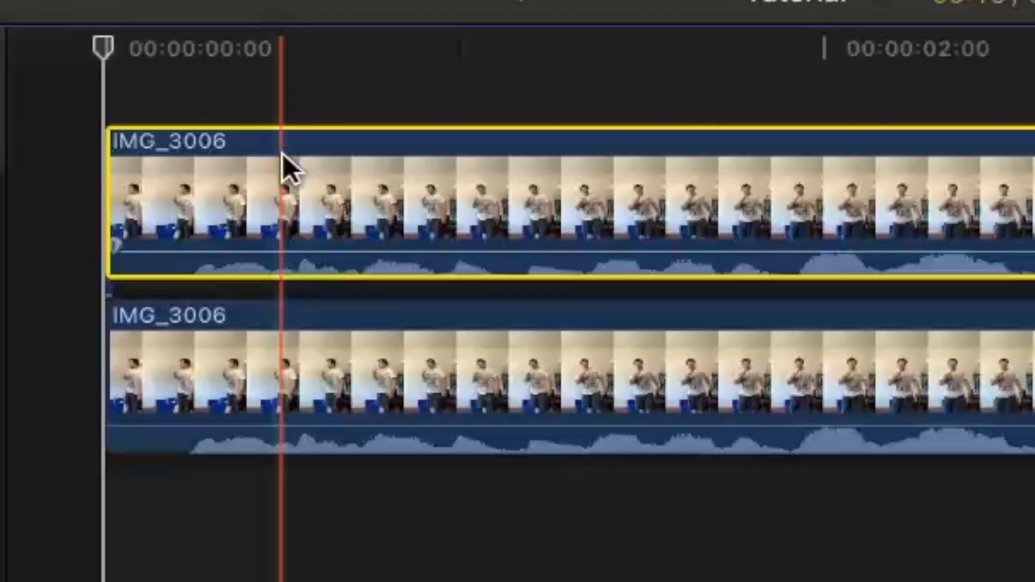
drag(294, 251, 305, 408)
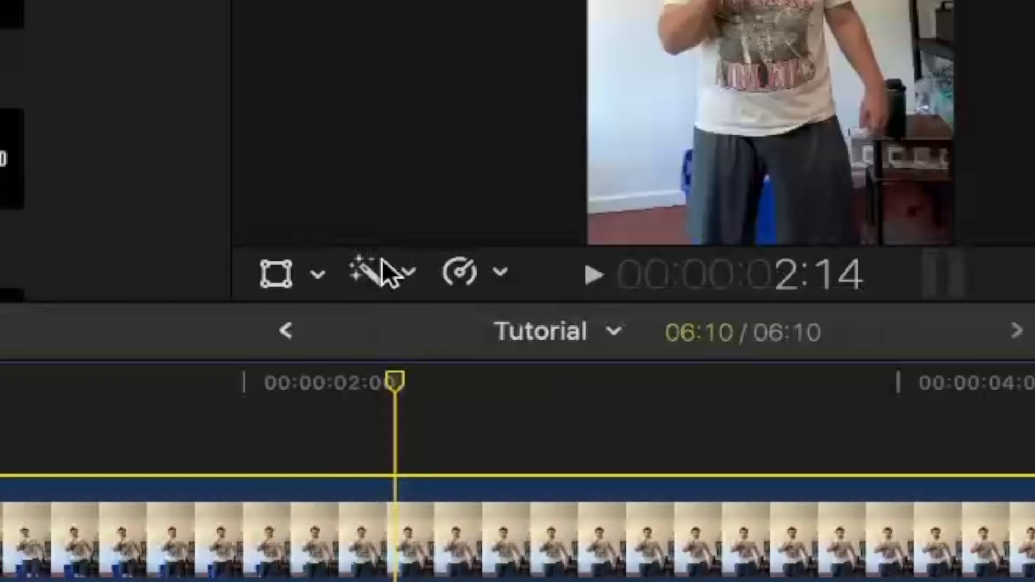
Add a Magnetic Mask to the upper clip at 2:14 and, with the viewer at 150%, sample the man's face
click(407, 270)
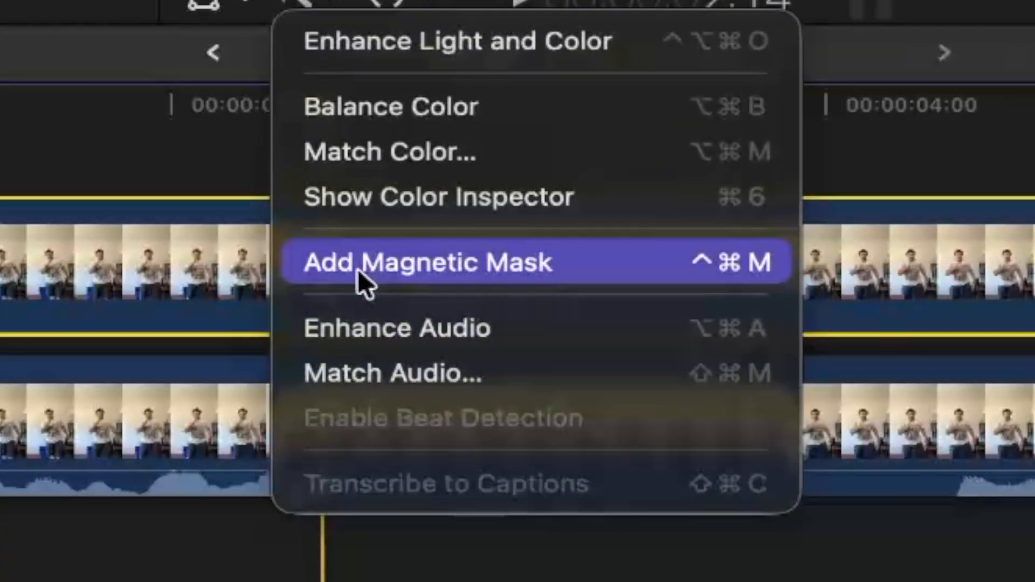
click(364, 269)
click(657, 23)
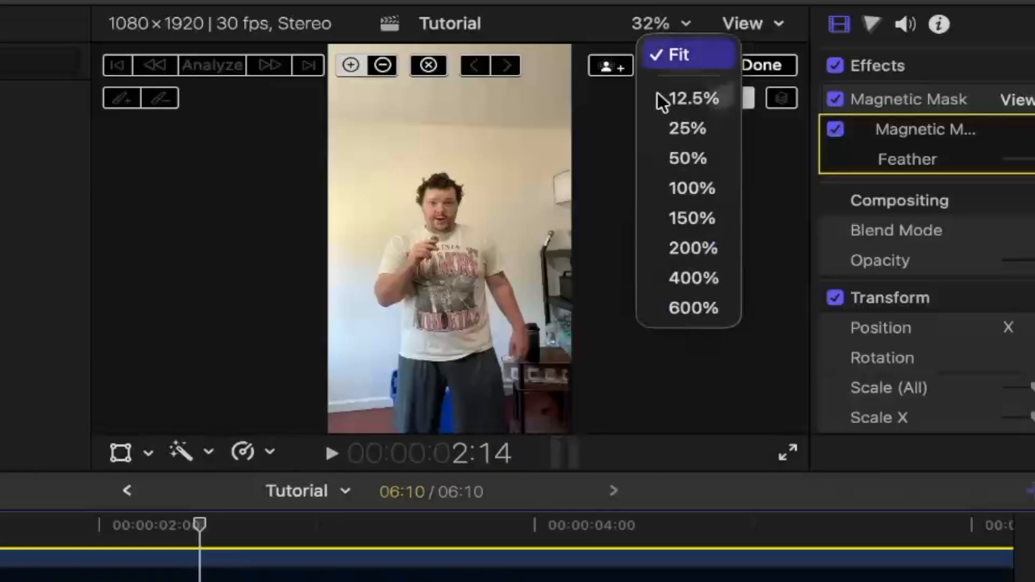
click(671, 221)
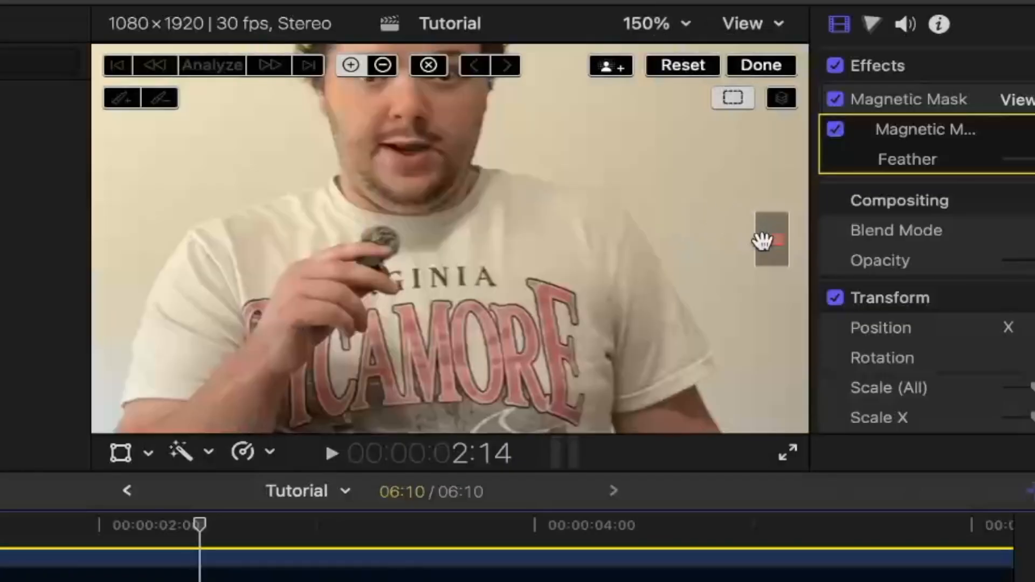
drag(762, 241, 769, 235)
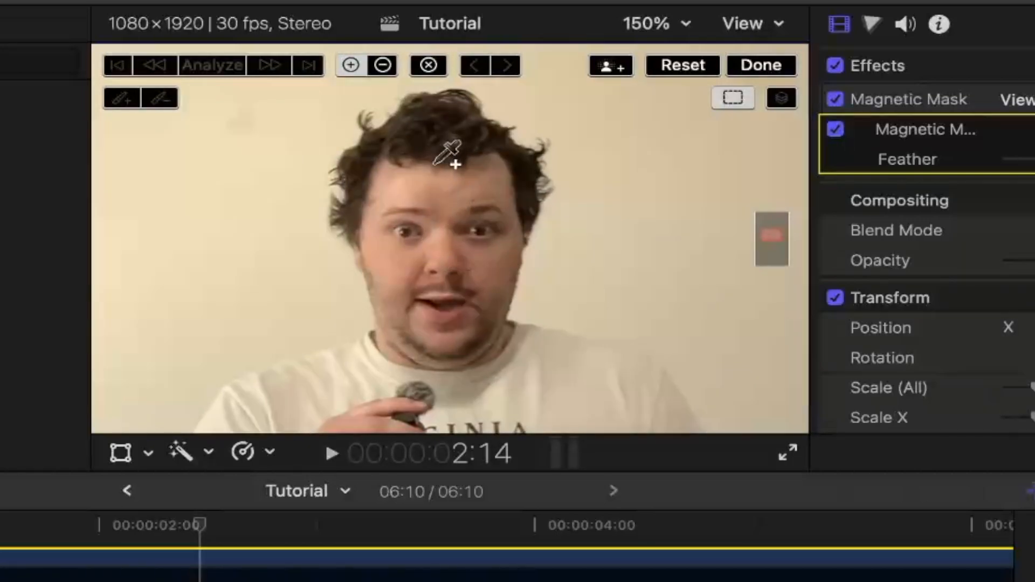
click(440, 204)
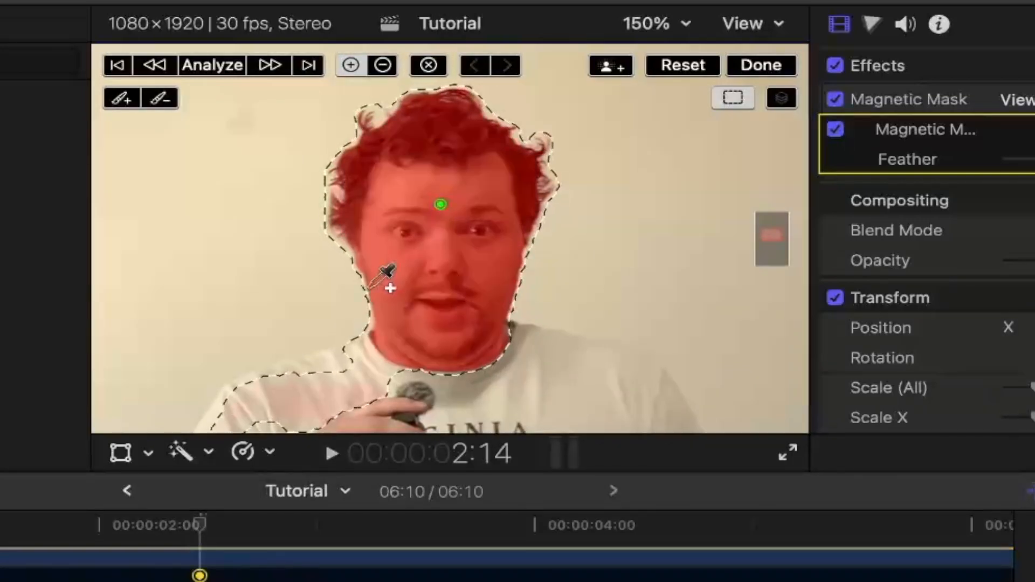
Exclude the neckline, shirt, microphone and surrounding wall from the mask with subtract points, then return to add mode
alt+click(355, 372)
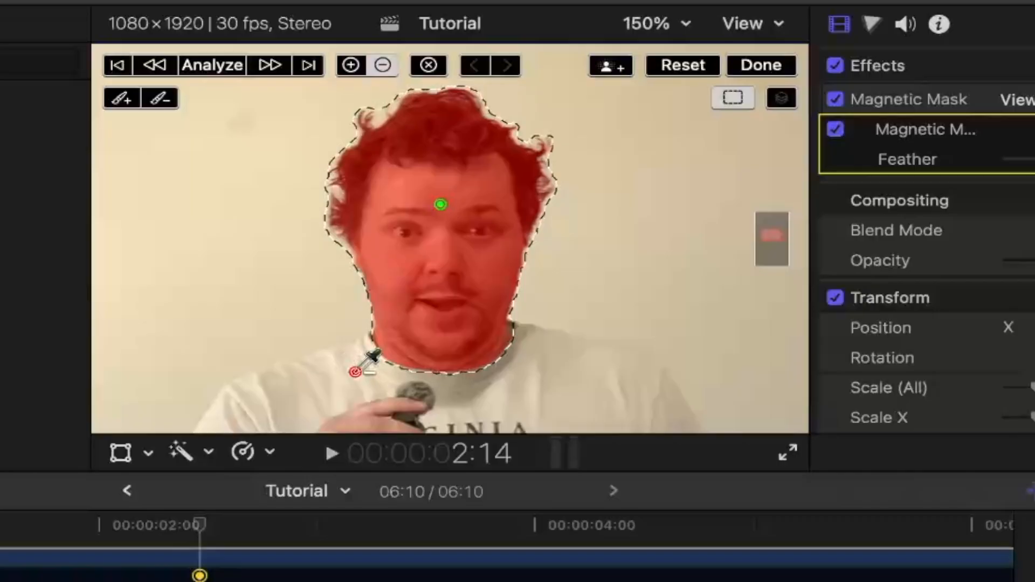
alt+click(411, 394)
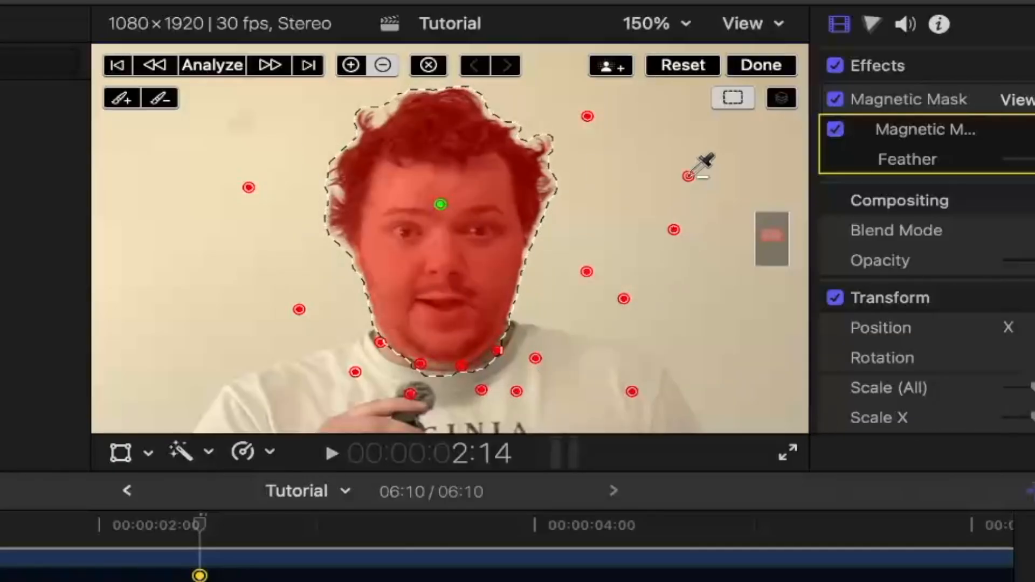
click(206, 302)
click(147, 211)
click(350, 65)
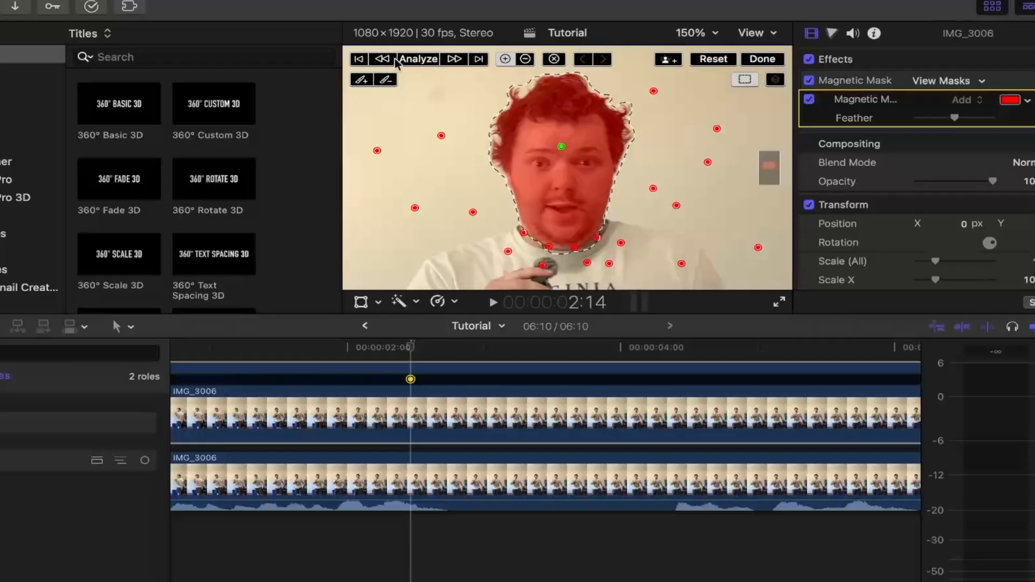
Analyze the head mask through the clip, finish the mask editing and fit the picture to the viewer
click(425, 59)
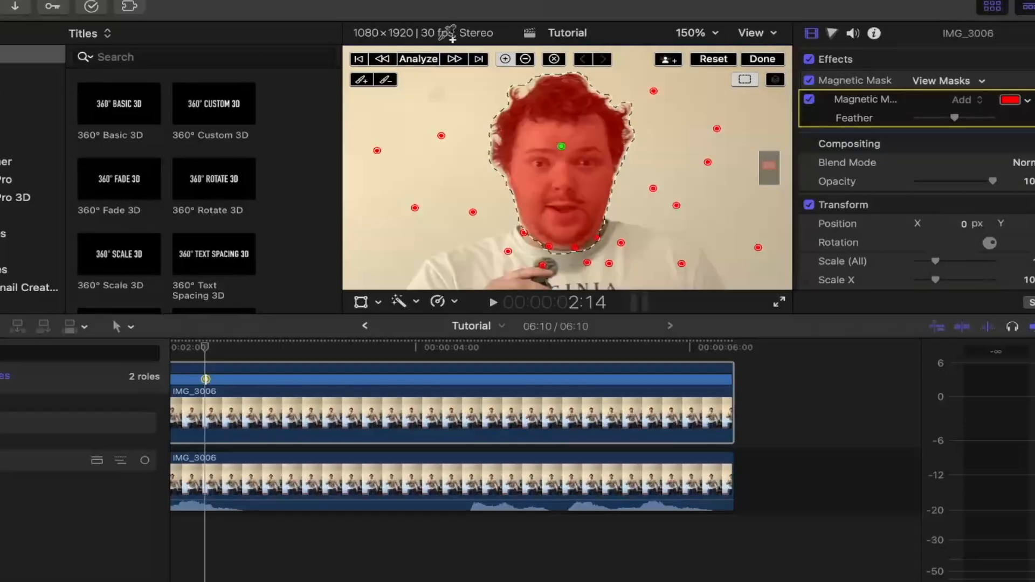
click(779, 59)
click(690, 32)
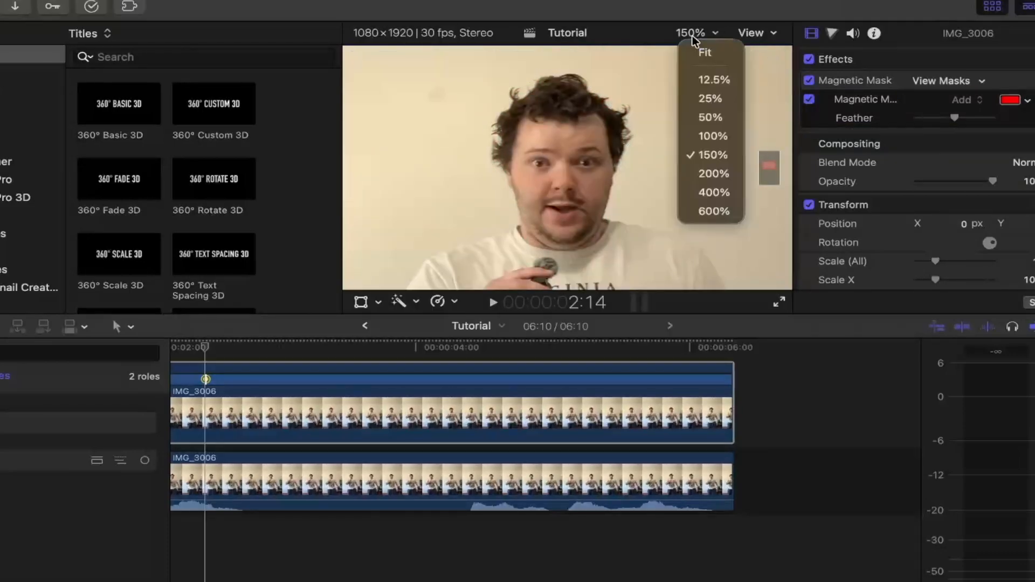
click(701, 58)
Check the isolated head by temporarily disabling the lower IMG_3006 clip, then enable it again
click(178, 385)
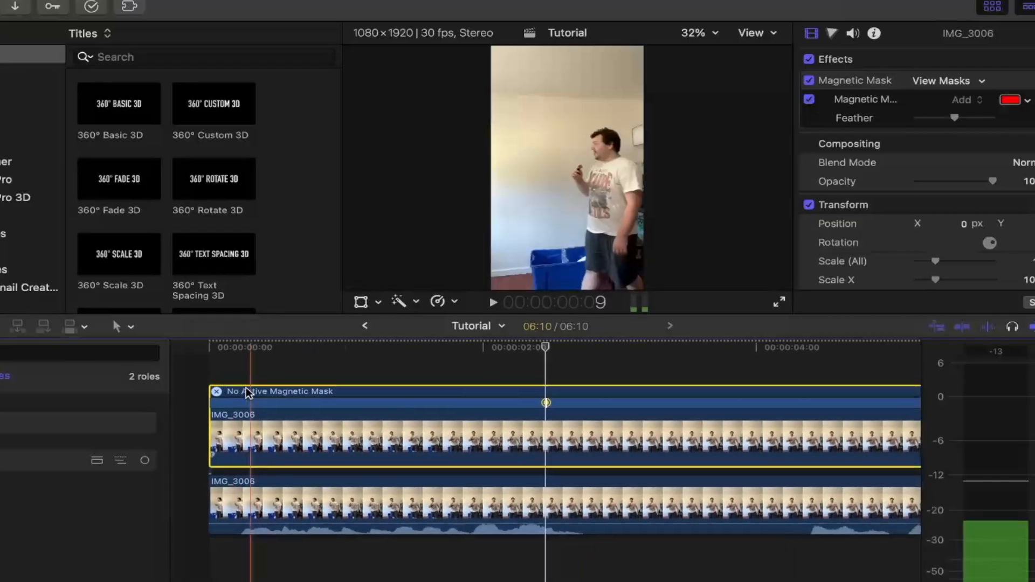
click(853, 82)
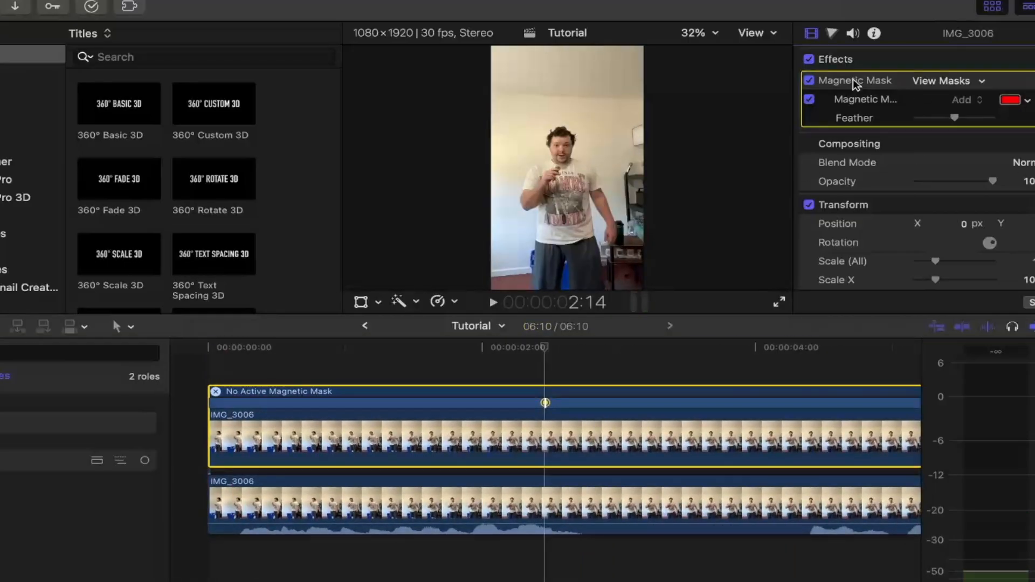
click(546, 503)
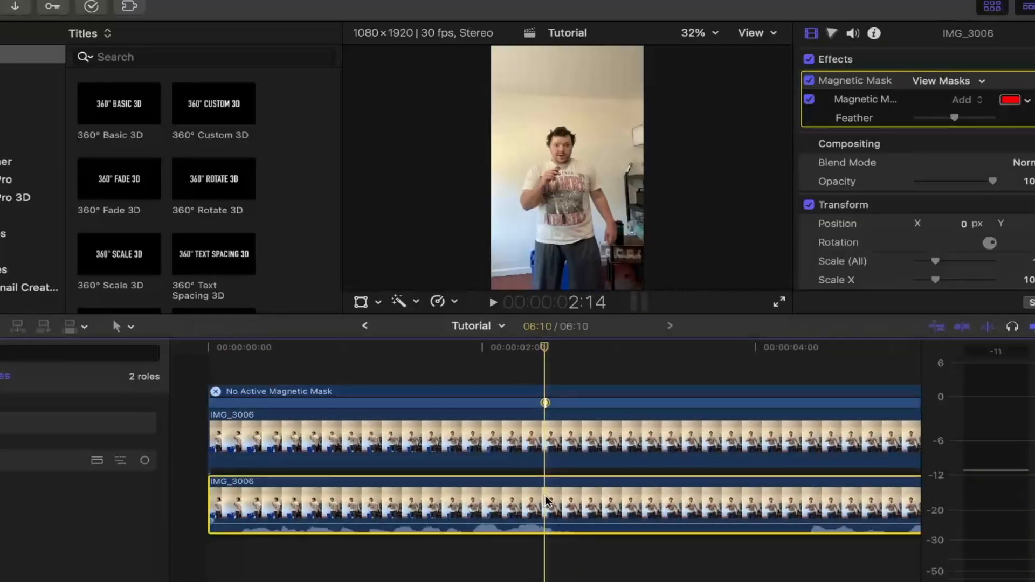
key(v)
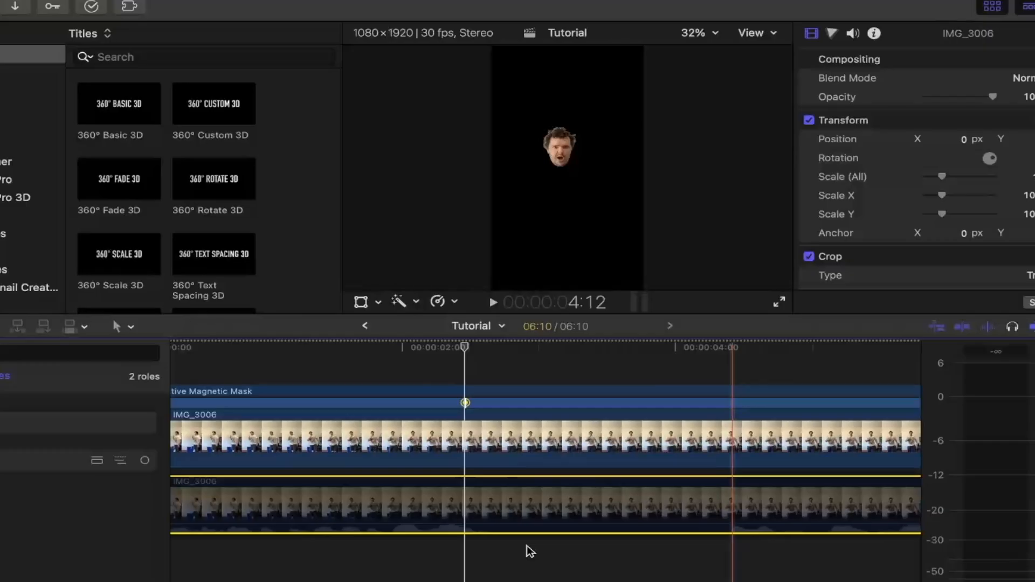
key(v)
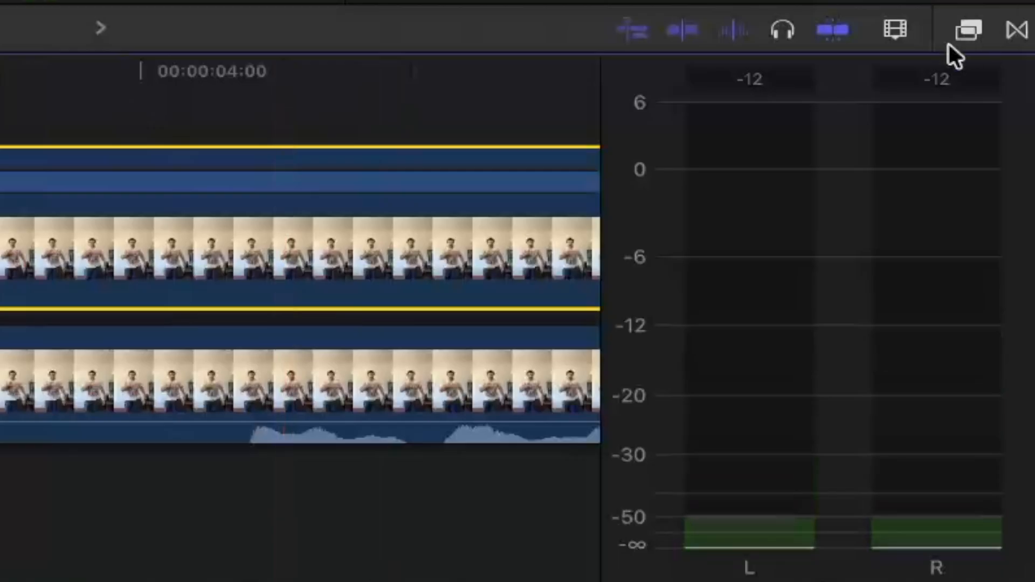
Apply the Fisheye effect from the Distortion category to the masked upper clip
click(963, 33)
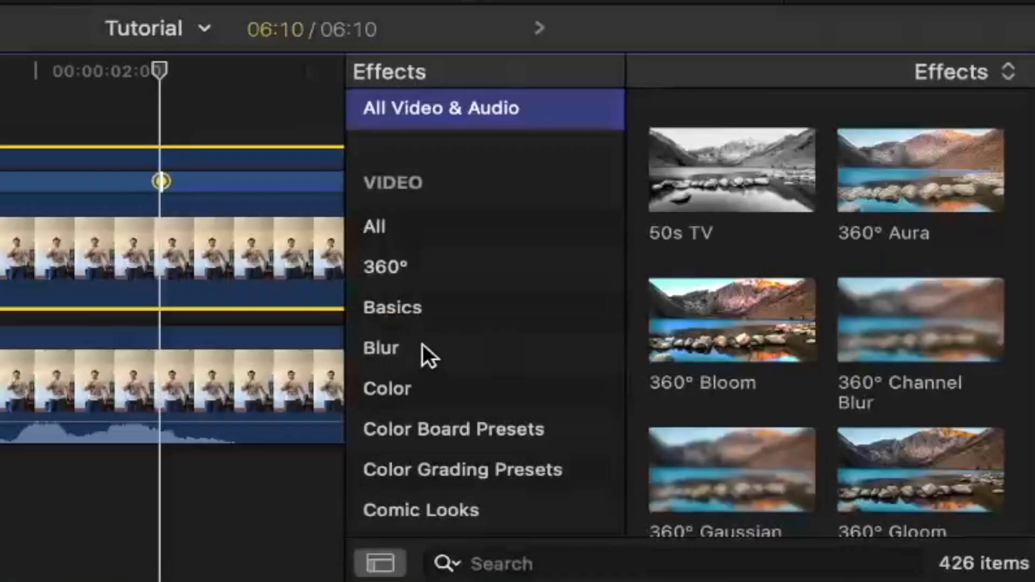
scroll(422, 348, down, 2)
scroll(422, 345, down, 3)
click(420, 347)
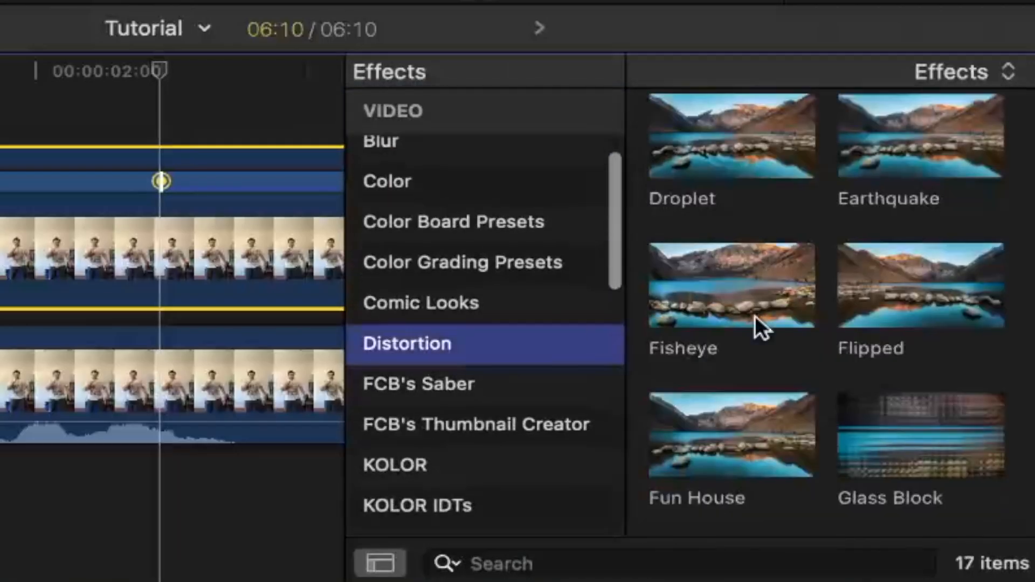
scroll(805, 326, down, 2)
drag(774, 185, 118, 234)
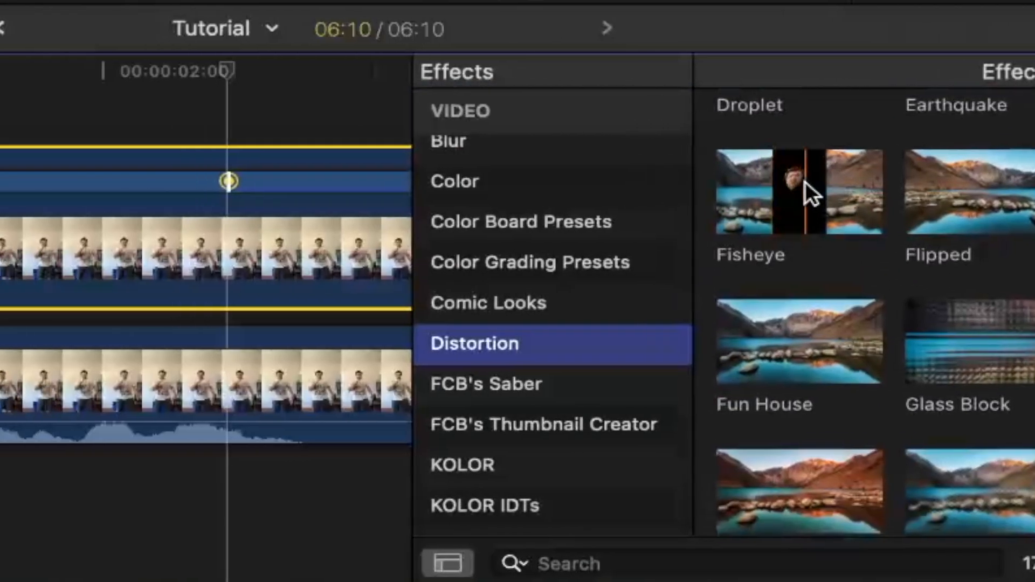
drag(497, 234, 470, 218)
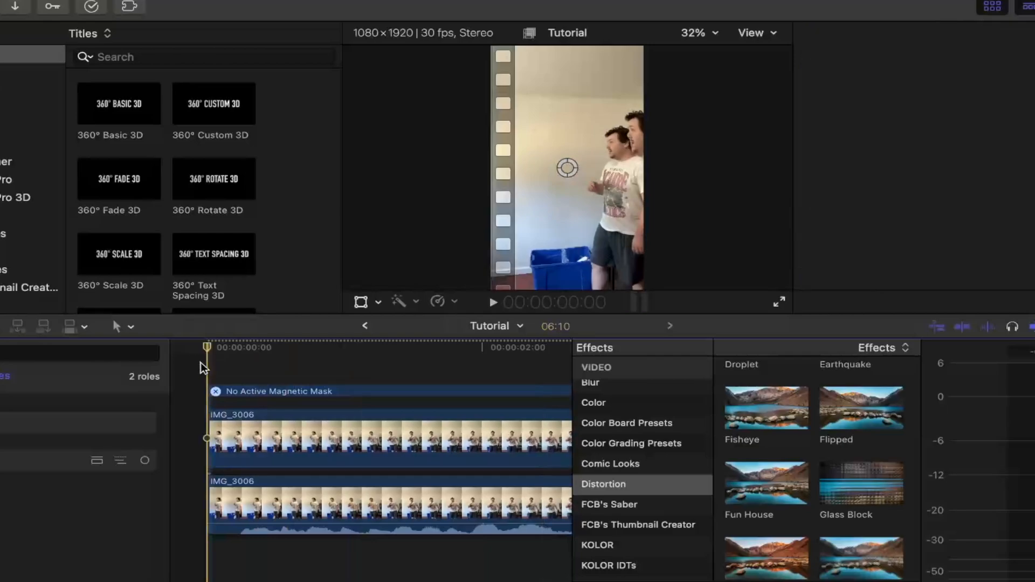
Keyframe the Fisheye settings at the first frame of the upper clip and place the effect's center on the head
click(226, 426)
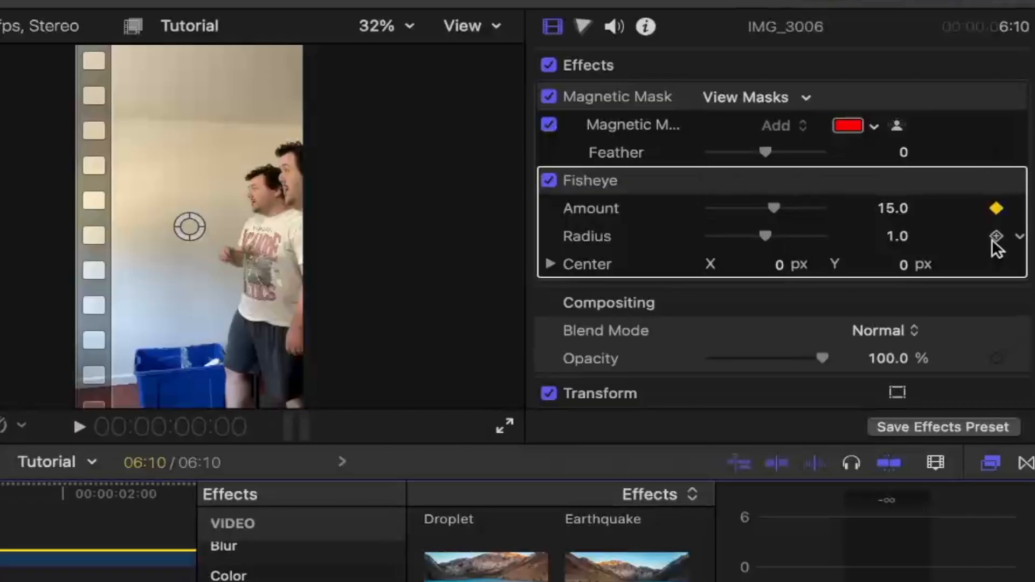
click(994, 263)
drag(196, 225, 225, 211)
drag(533, 139, 561, 146)
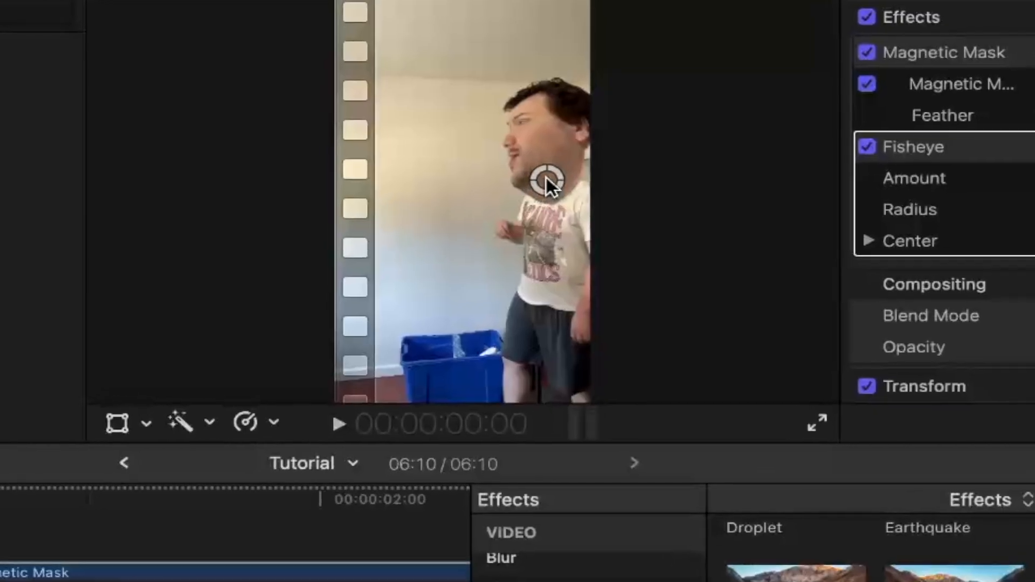
Advance to frame 9 and reposition the Fisheye center so the enlarged head sits on the neck
key(Right)
key(Right)
key(Right)
key(Right)
key(Right)
key(Right)
key(Right)
key(Right)
key(Right)
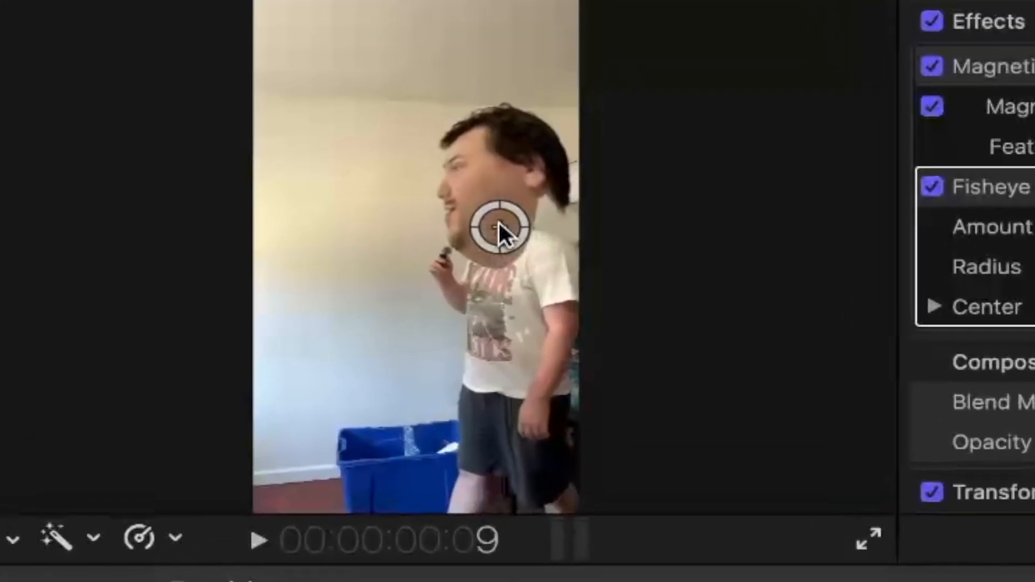
drag(488, 228, 480, 259)
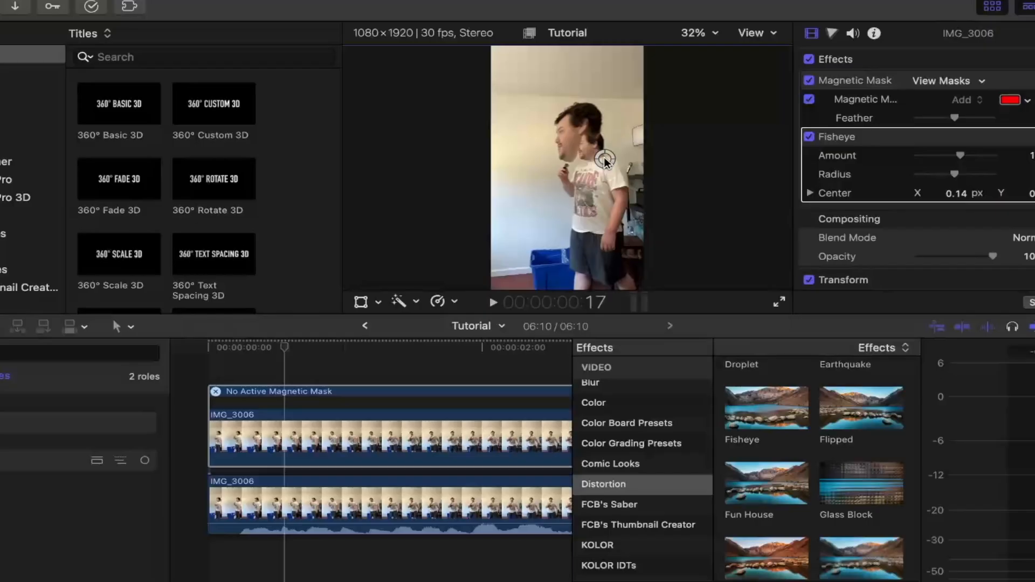
Reposition the Fisheye center to follow the moving head at frame 17 and again a little further on, then play through
drag(605, 160, 589, 159)
key(space)
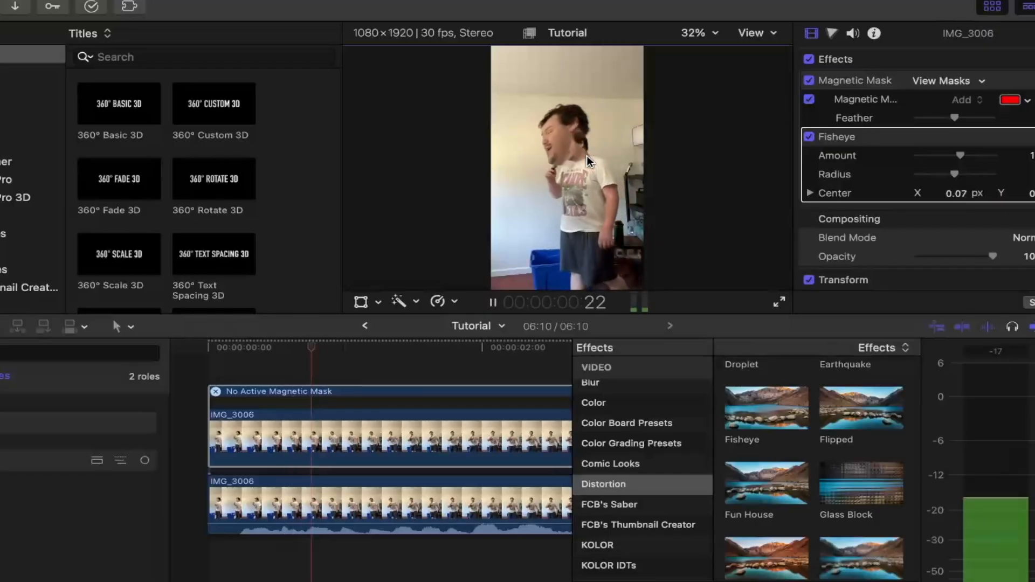
drag(586, 159, 570, 156)
key(space)
key(space)
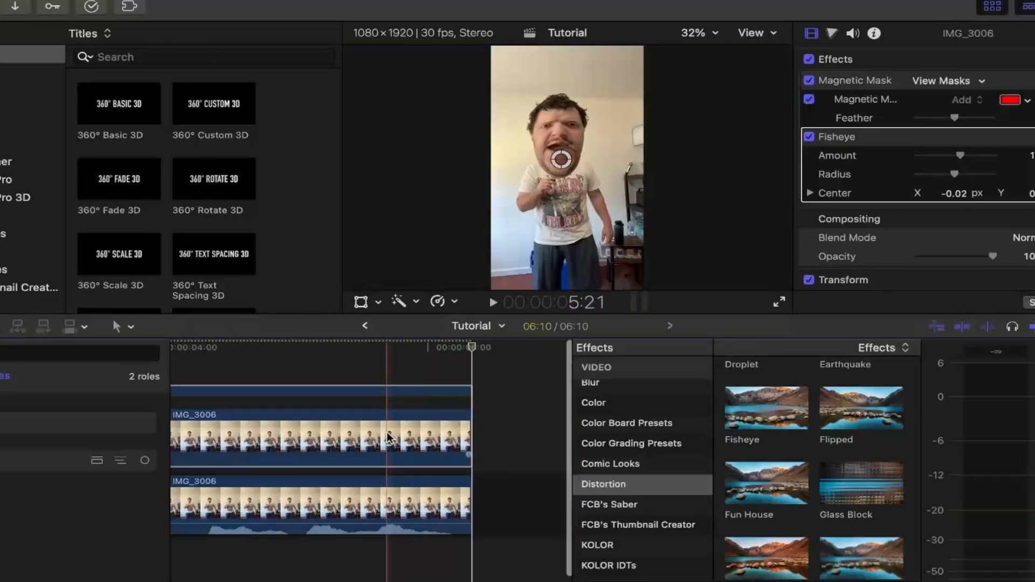
Play the edit from the beginning to examine how the enlarged head tracks the body
scroll(372, 418, left, 10)
click(205, 363)
key(space)
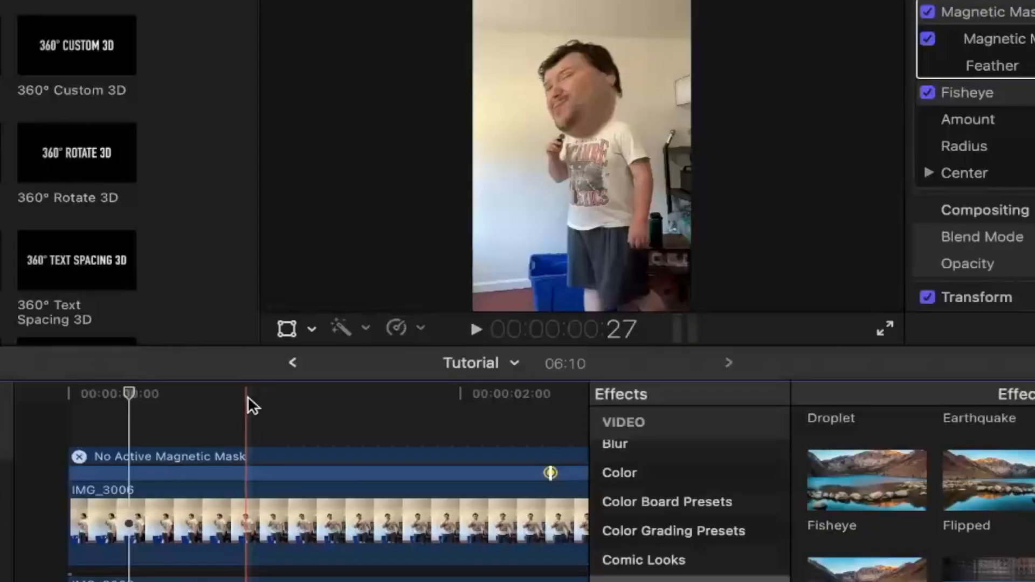
Split the upper masked clip at frame 27
click(248, 395)
click(254, 503)
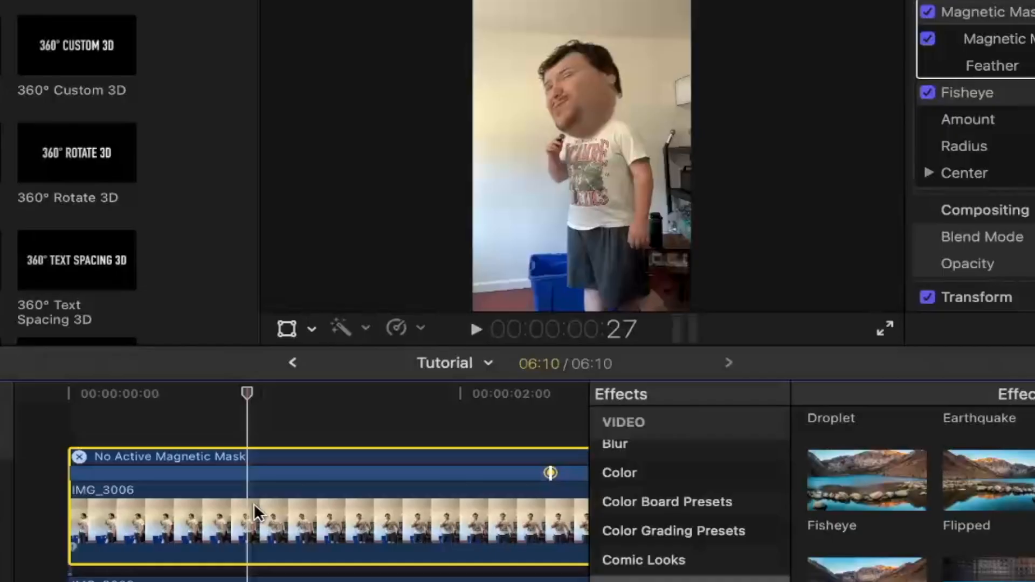
key(super+b)
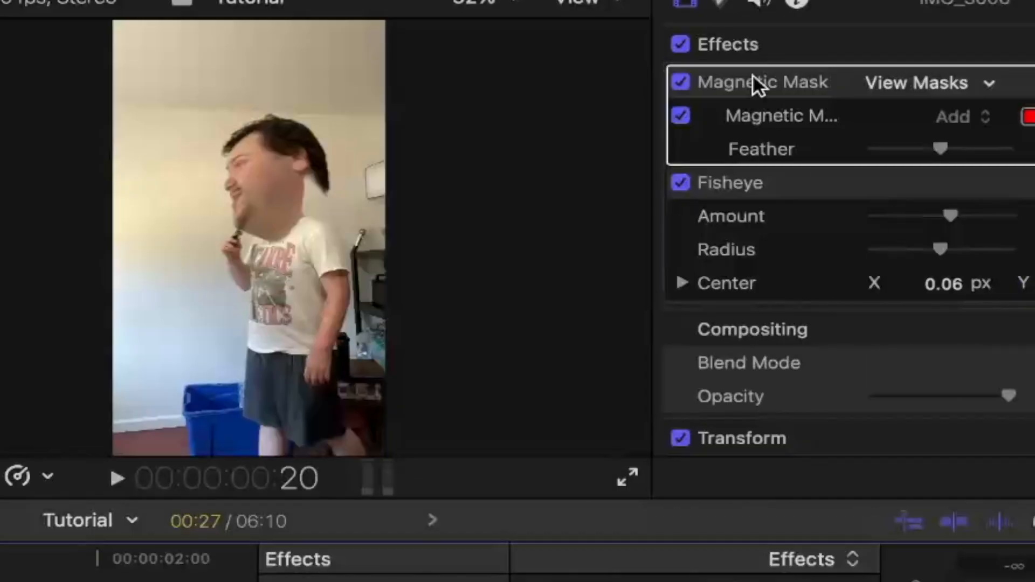
Turn off Fisheye on the first masked clip, refine its head mask around the neck at frame 26, and re-analyze the Magnetic Mask
click(750, 115)
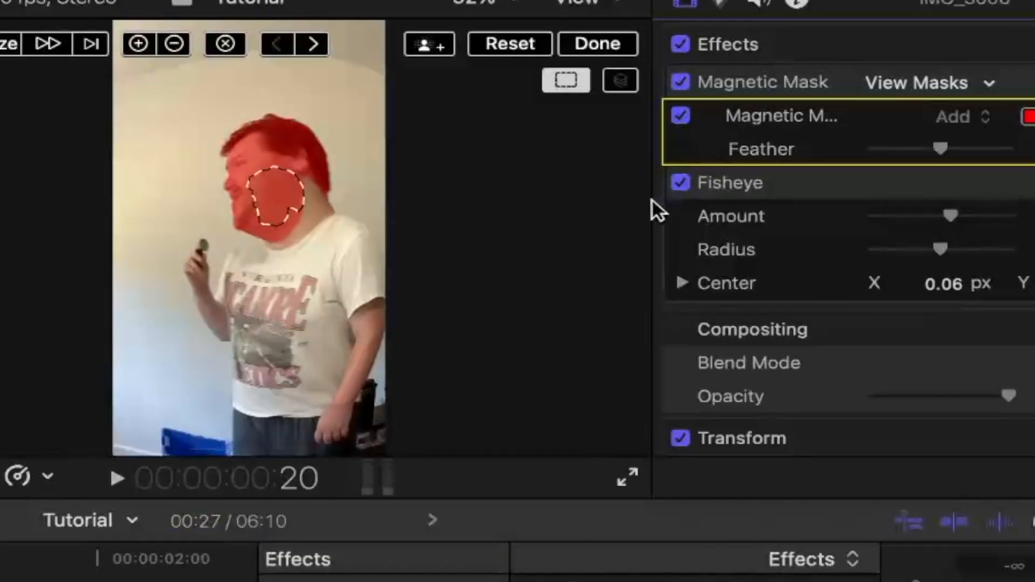
click(681, 183)
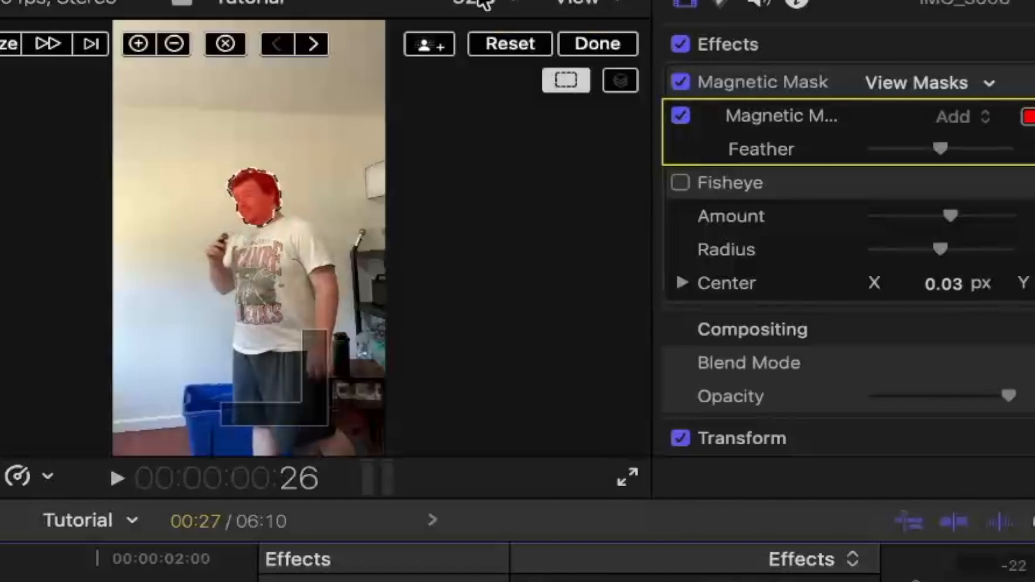
click(474, 3)
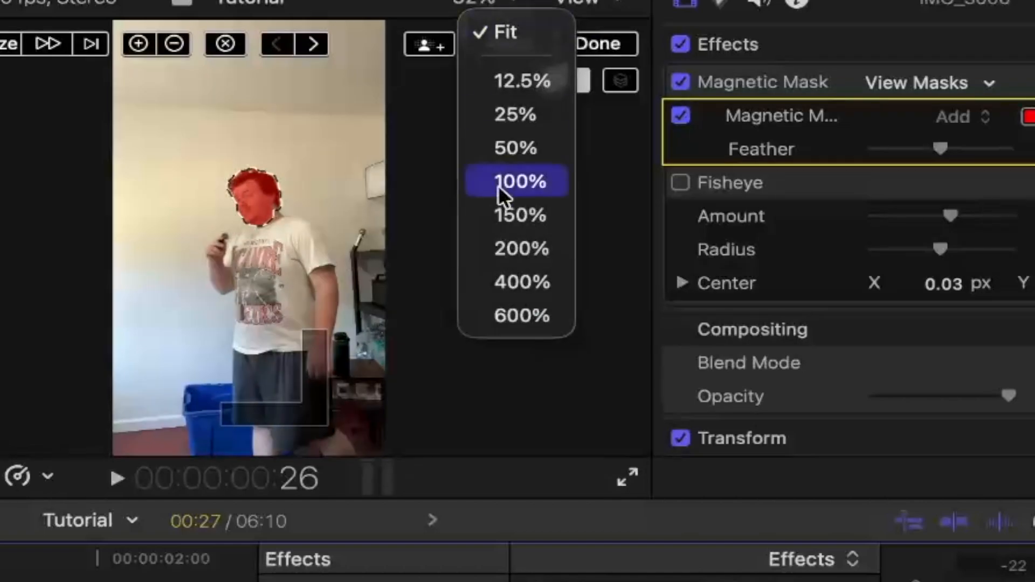
click(506, 240)
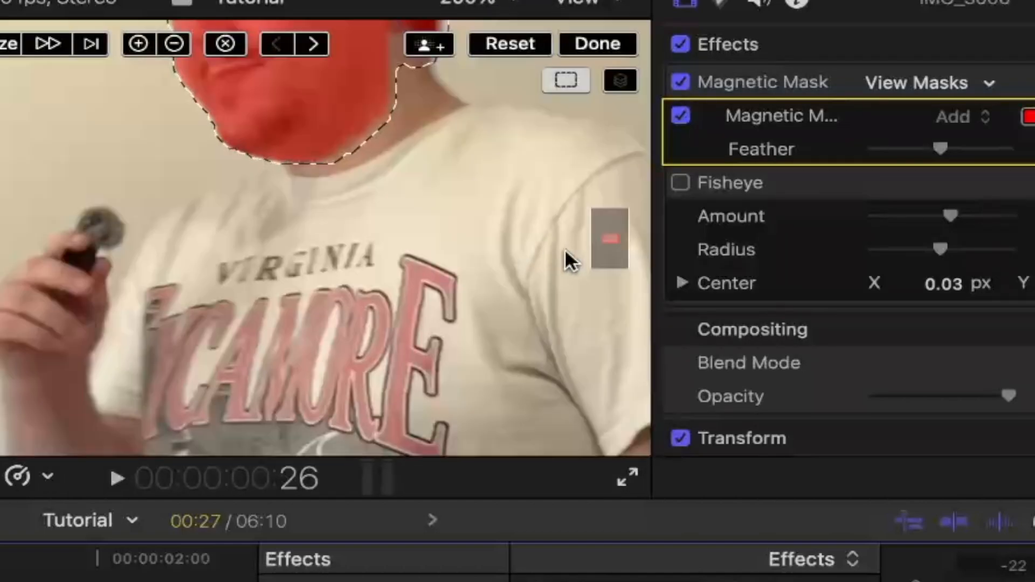
drag(607, 244, 608, 241)
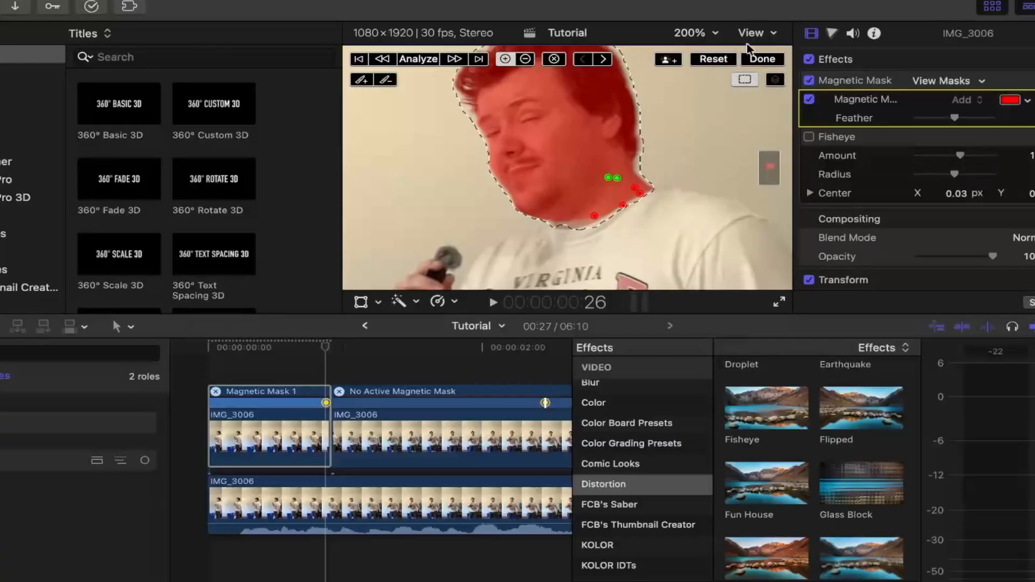
click(418, 57)
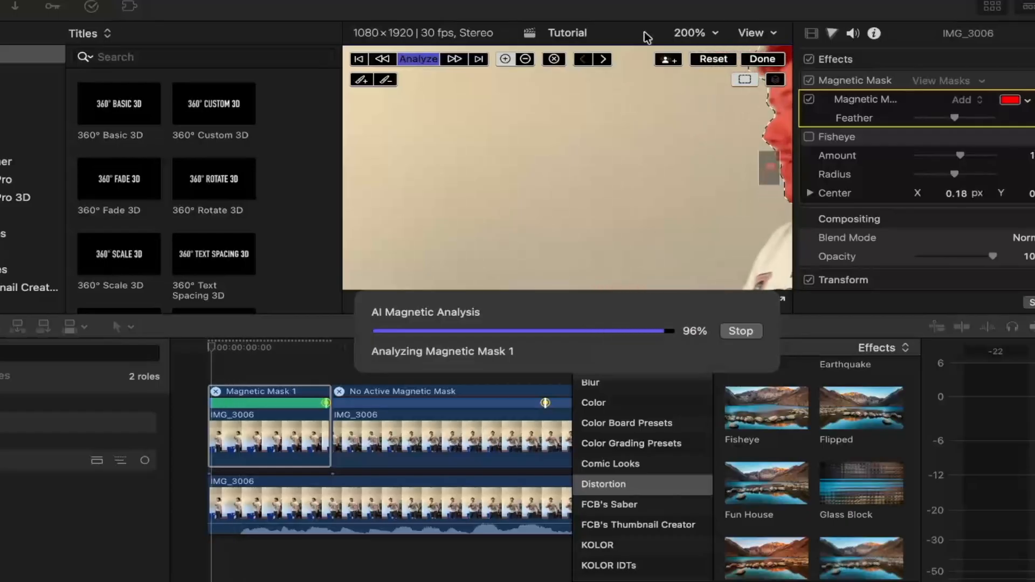
Close the mask editing, turn Fisheye back on, and play the edit from the beginning to review the refined head mask
click(689, 34)
click(700, 52)
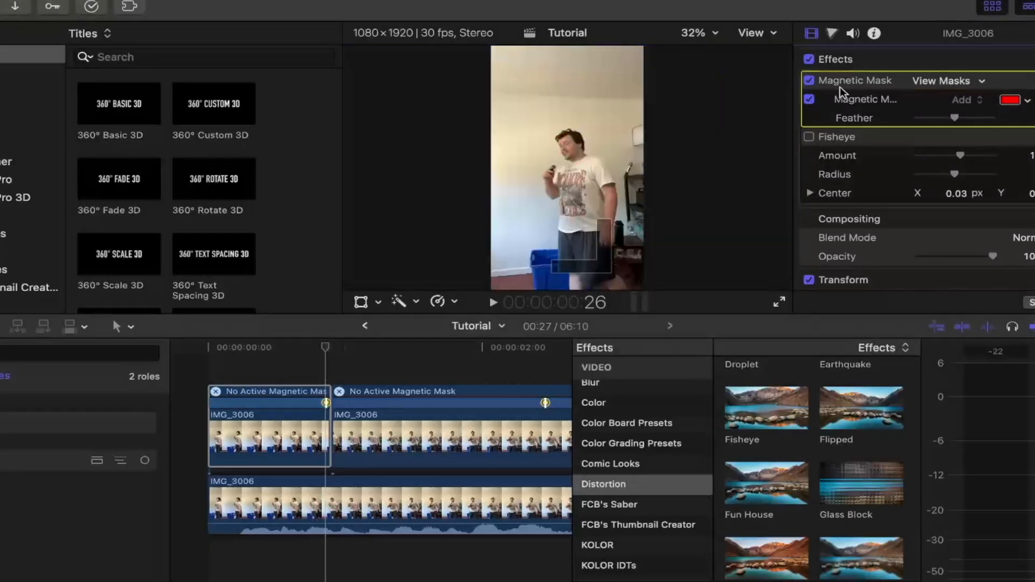
click(809, 137)
key(space)
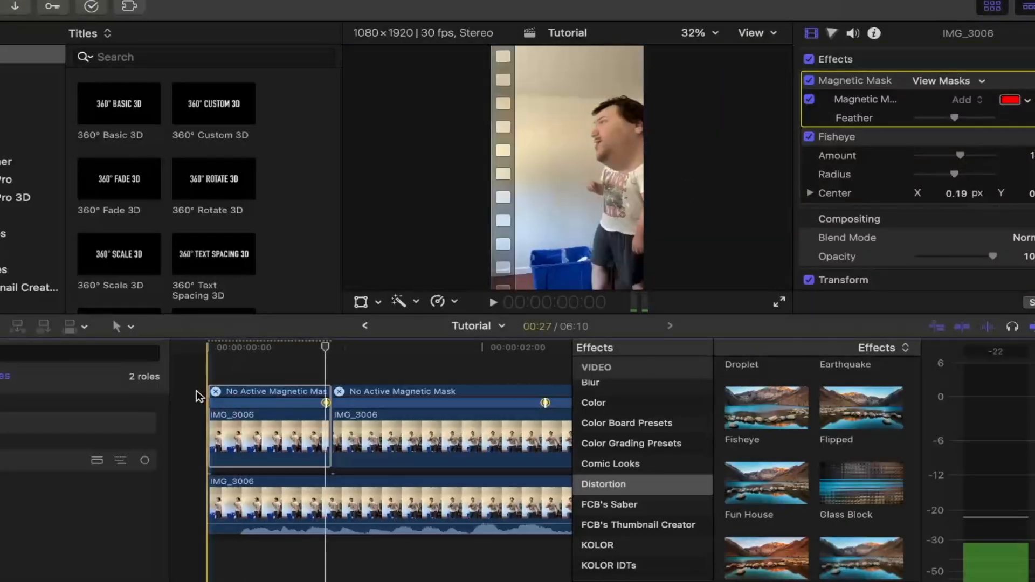
key(space)
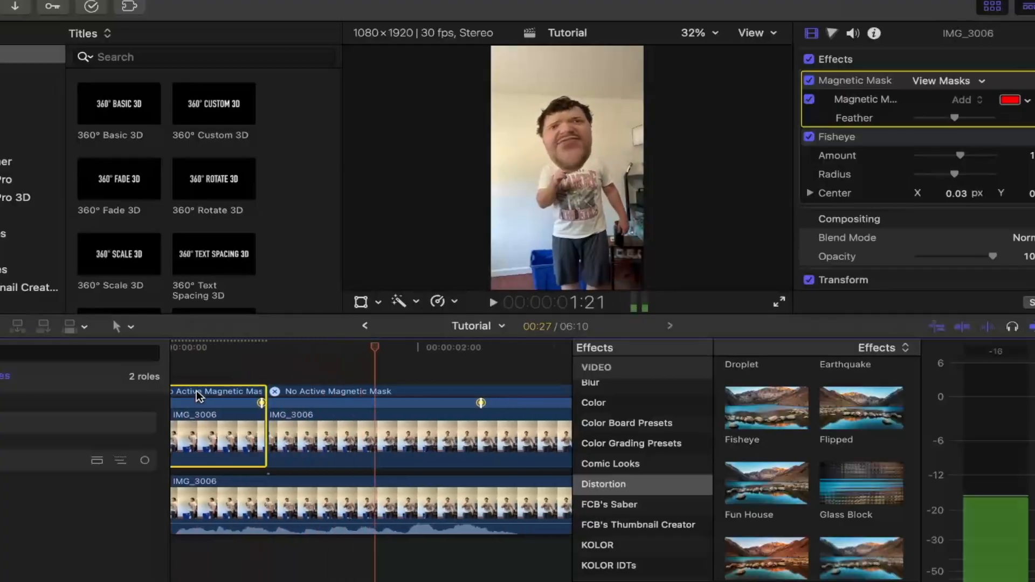
At frame 9, turn off Fisheye, brush excess neck out of the first clip's head mask, and restore Fisheye to check it
click(228, 373)
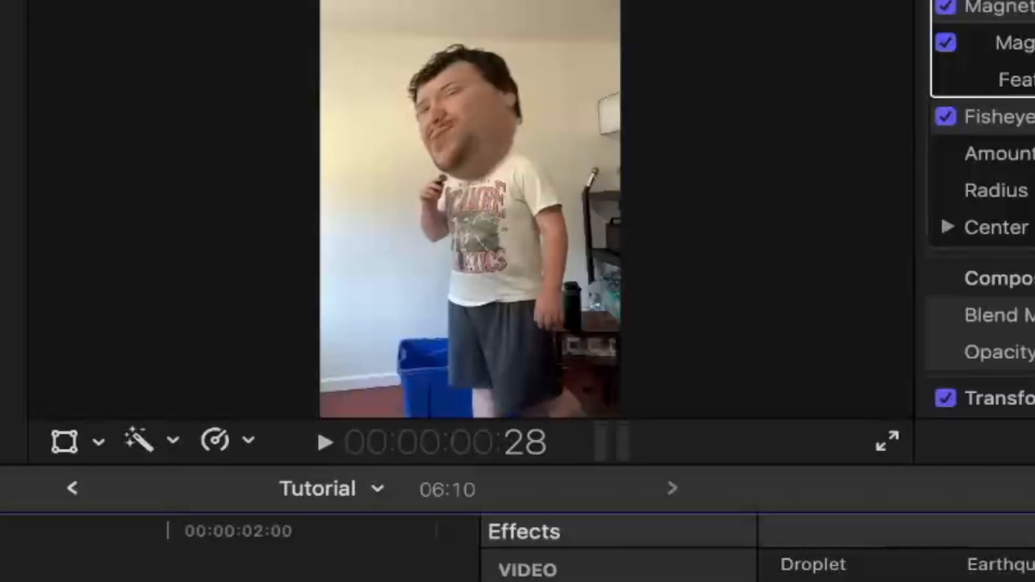
scroll(240, 548, left, 3)
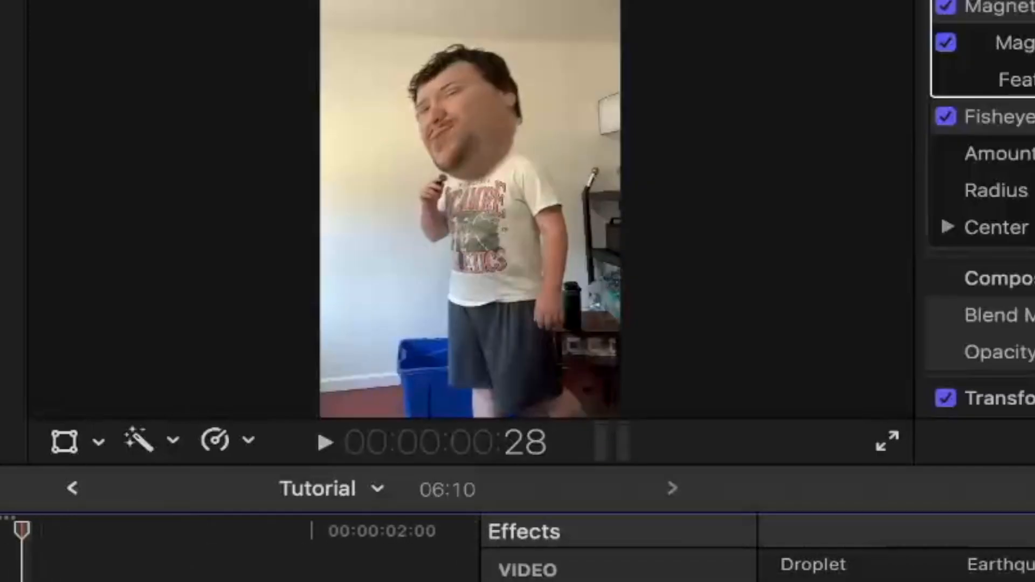
drag(23, 530, 0, 531)
click(0, 581)
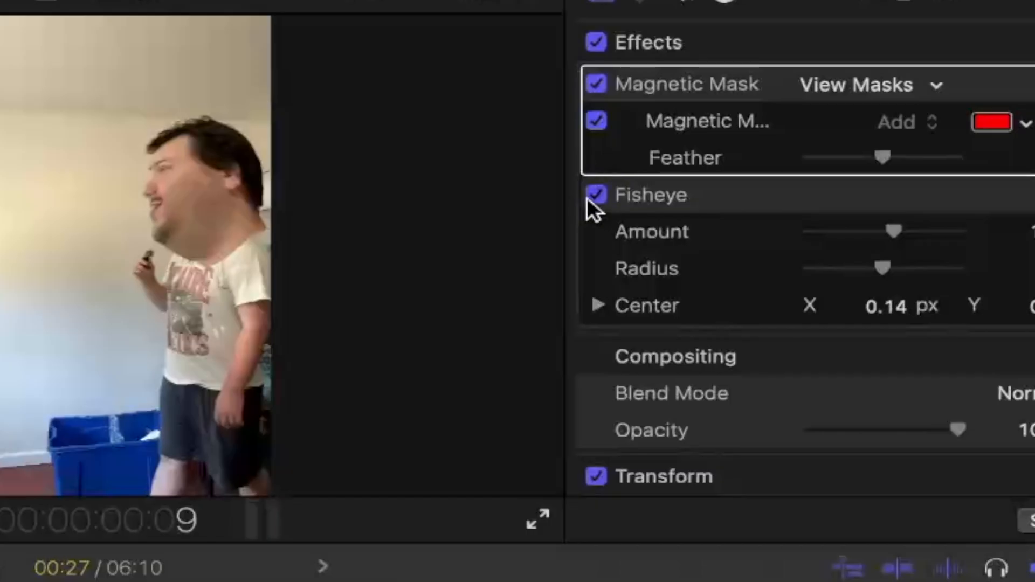
click(588, 197)
click(679, 116)
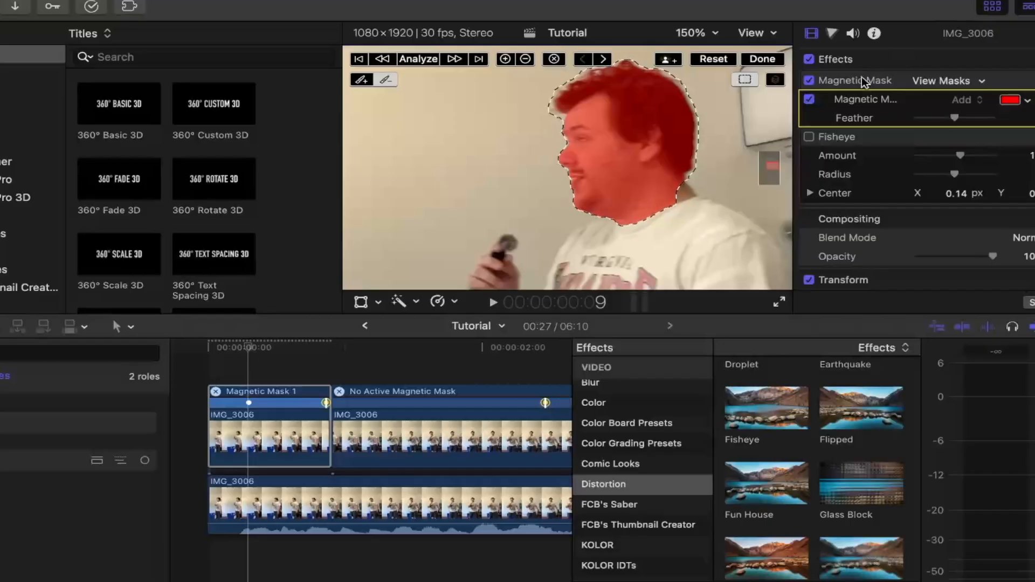
click(691, 85)
click(809, 137)
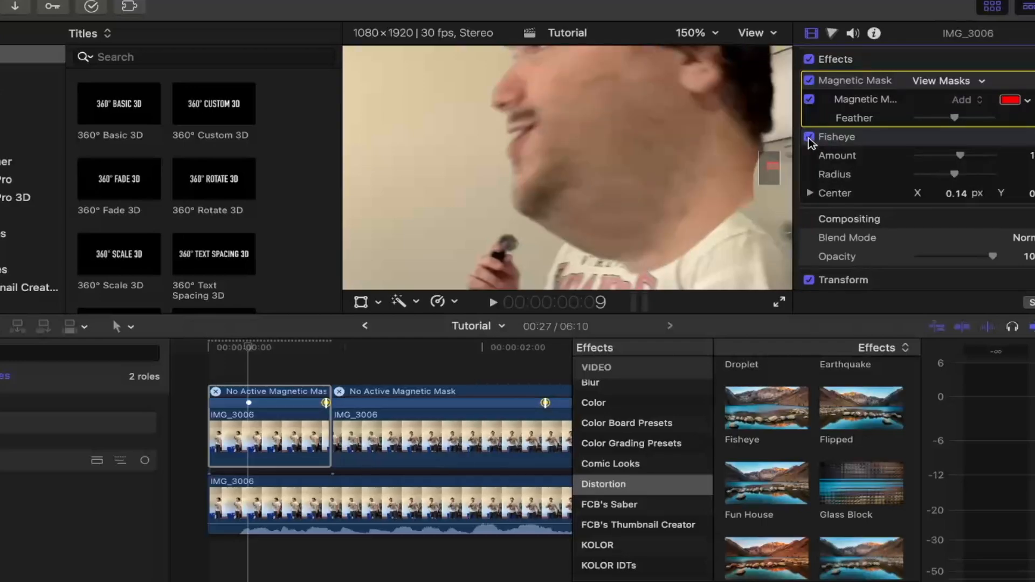
key(space)
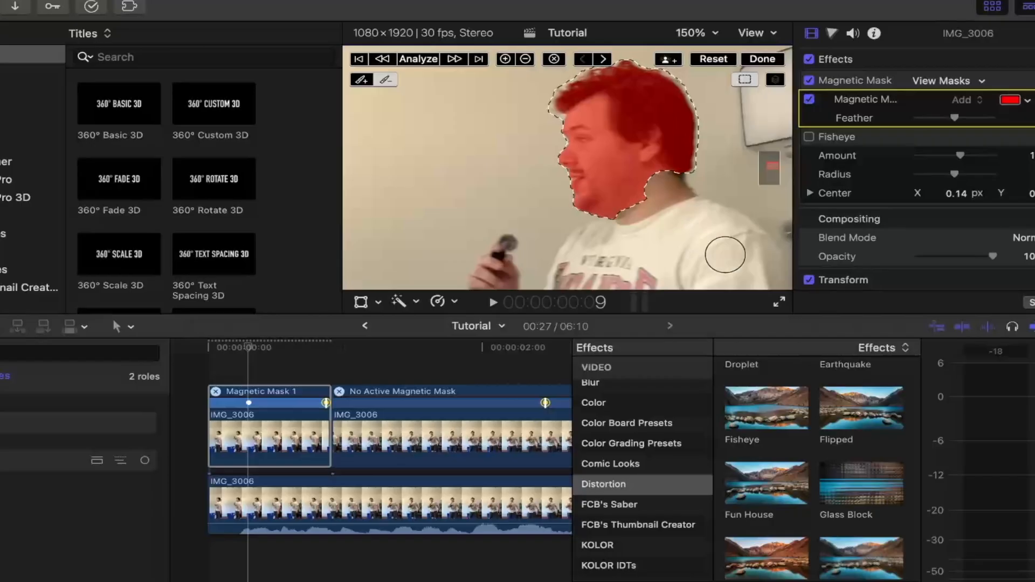
Brush the area below the ear back into the head mask at frame 9, re-analyze the mask, and re-enable Fisheye
click(385, 79)
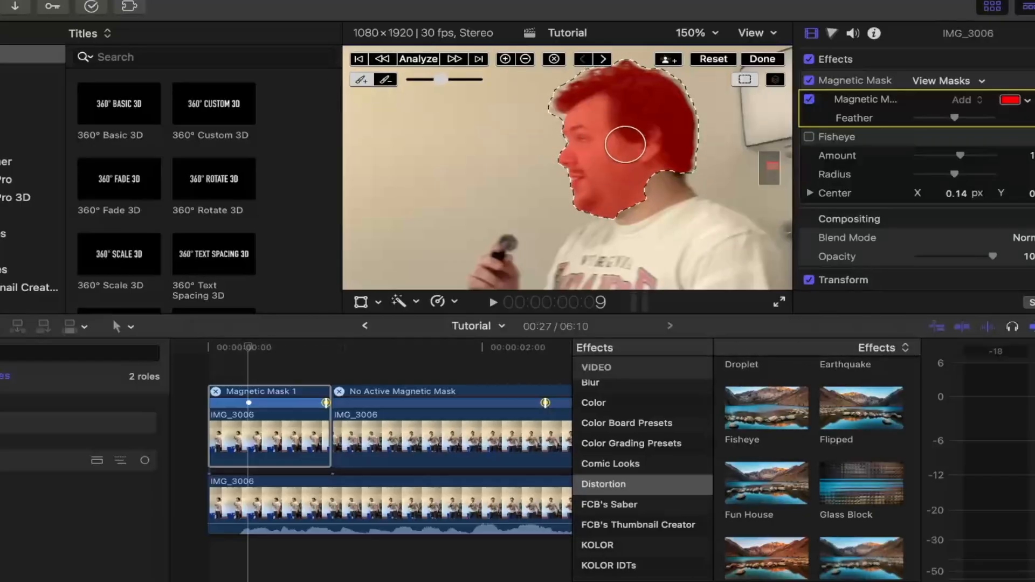
drag(638, 168, 656, 166)
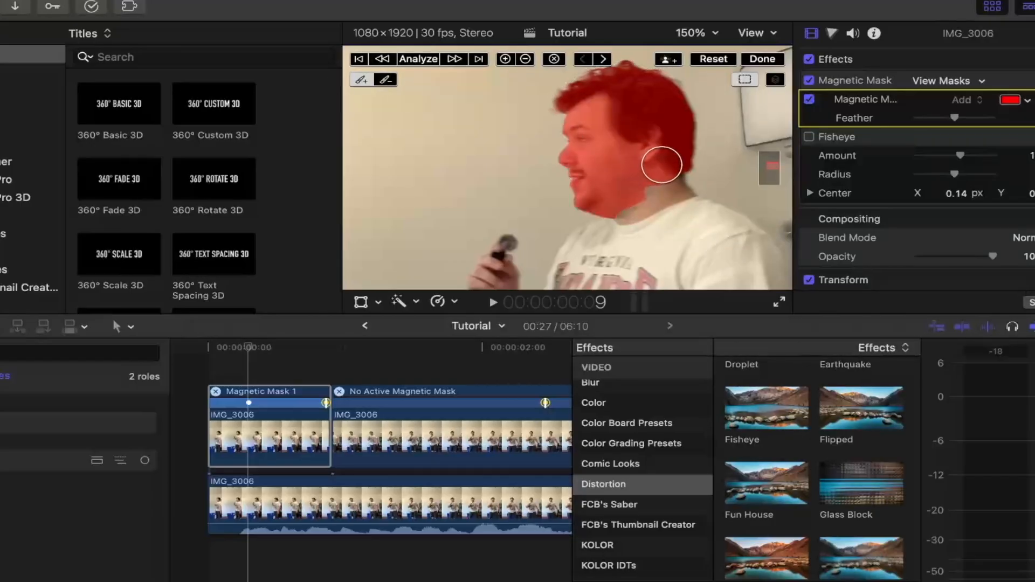
click(423, 60)
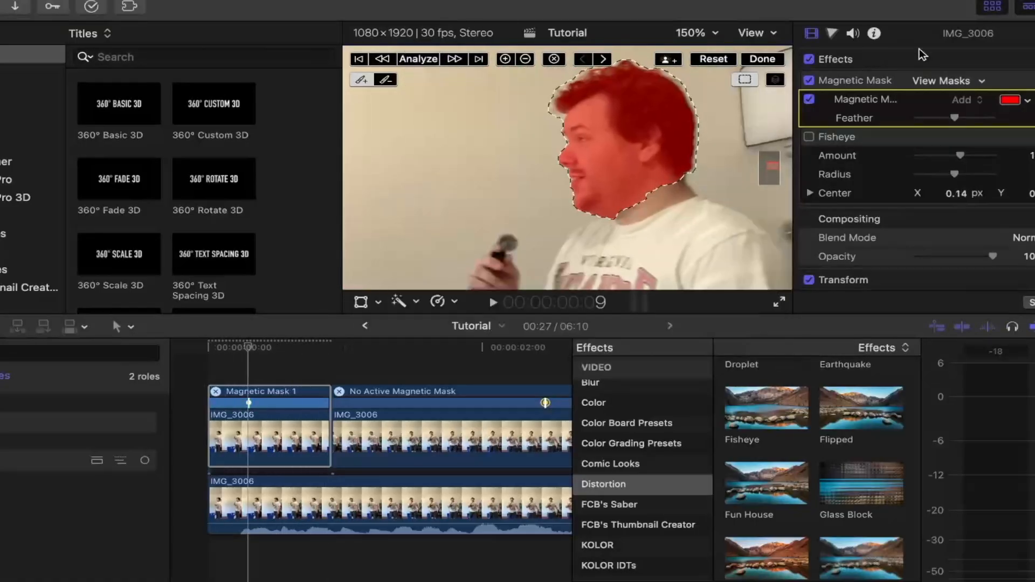
click(847, 85)
click(809, 137)
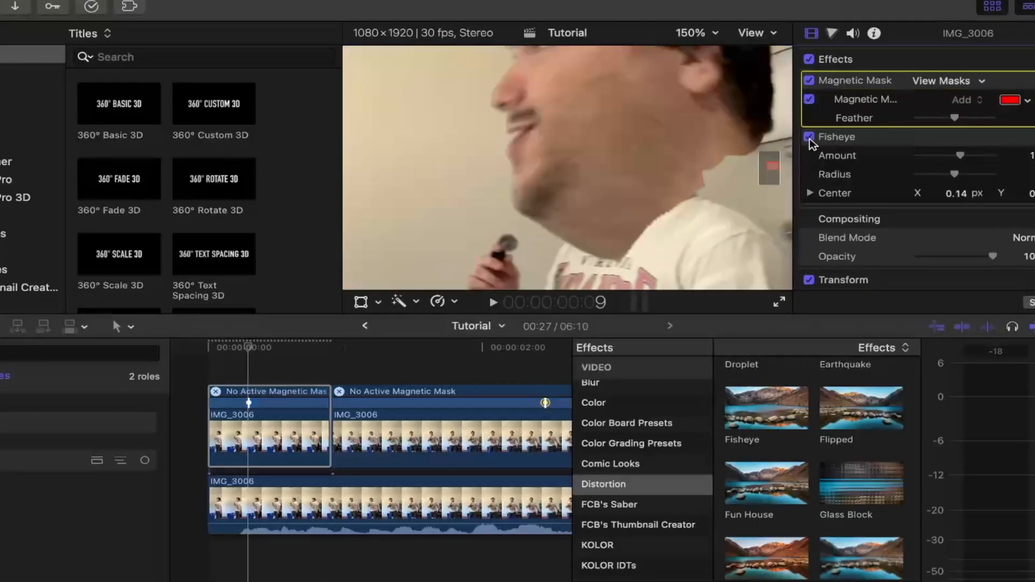
Set the Magnetic Mask's feather on the first clip to 44 and play the edit from the start
click(686, 23)
click(712, 51)
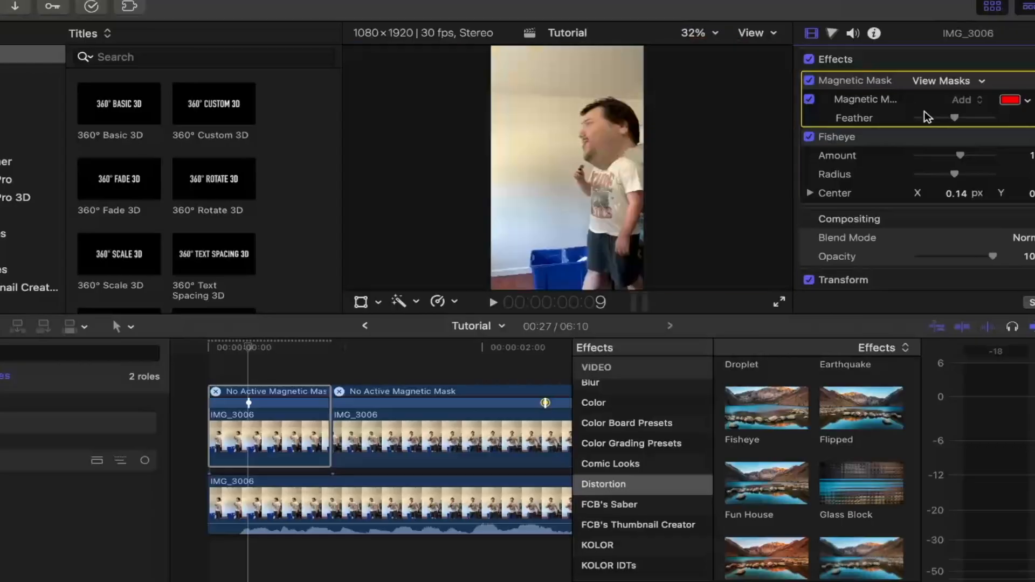
drag(942, 119, 995, 118)
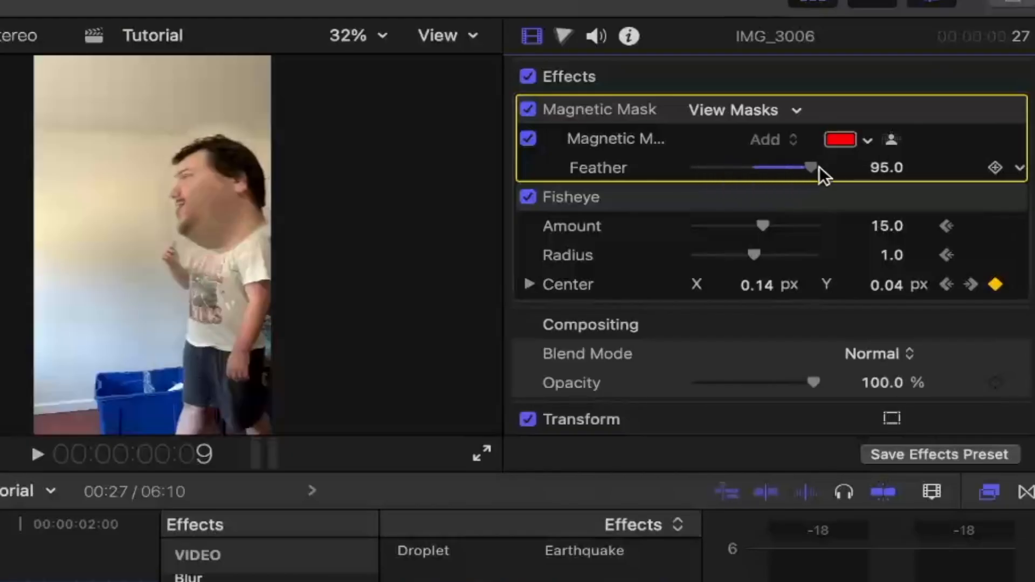
drag(832, 163, 784, 170)
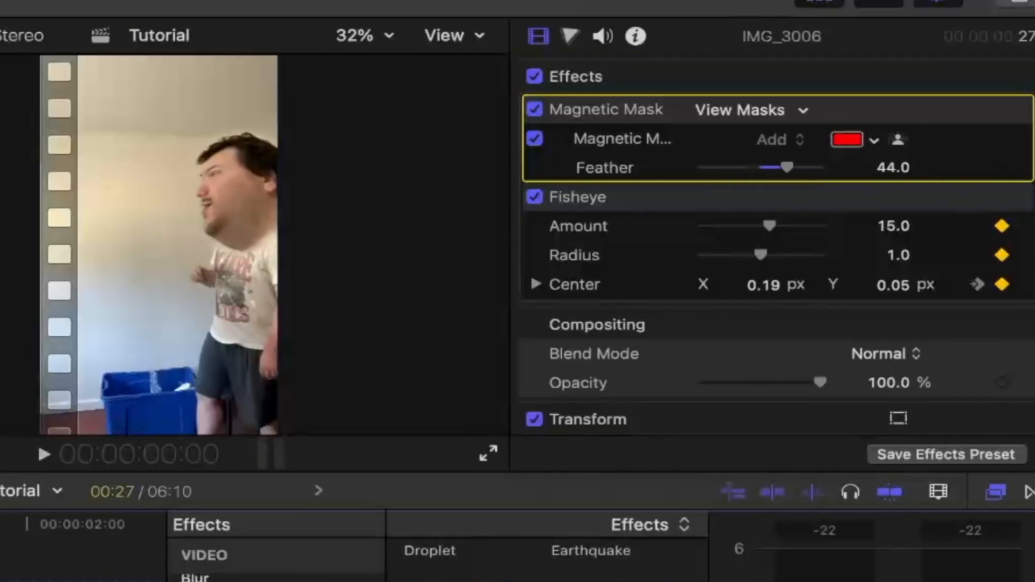
key(space)
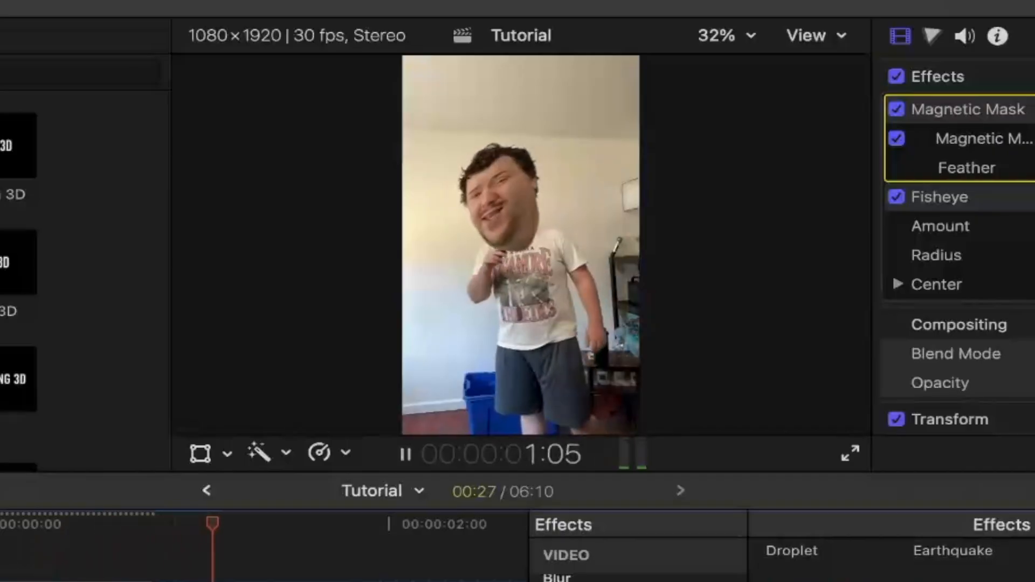
key(space)
key(space)
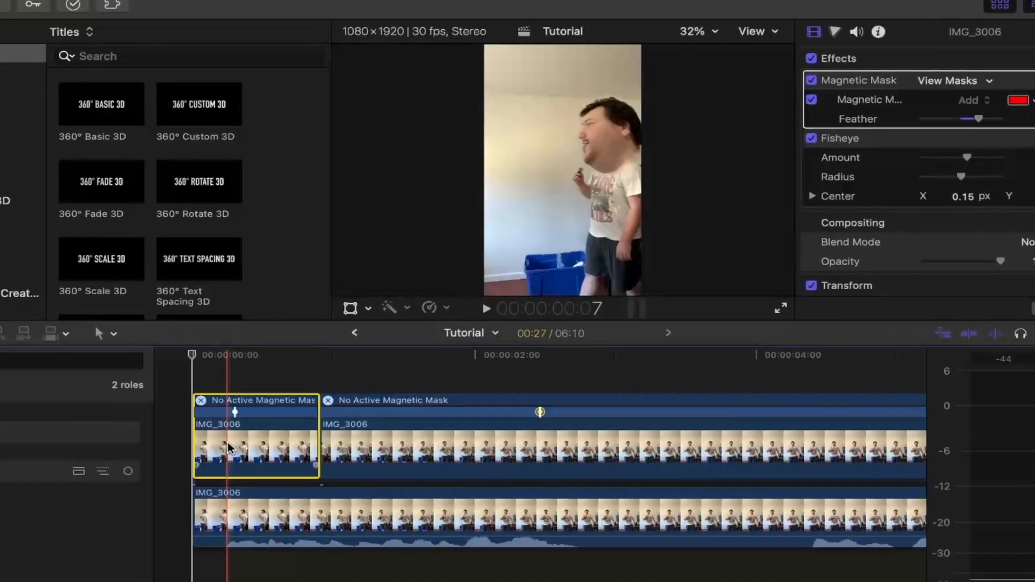
key(v)
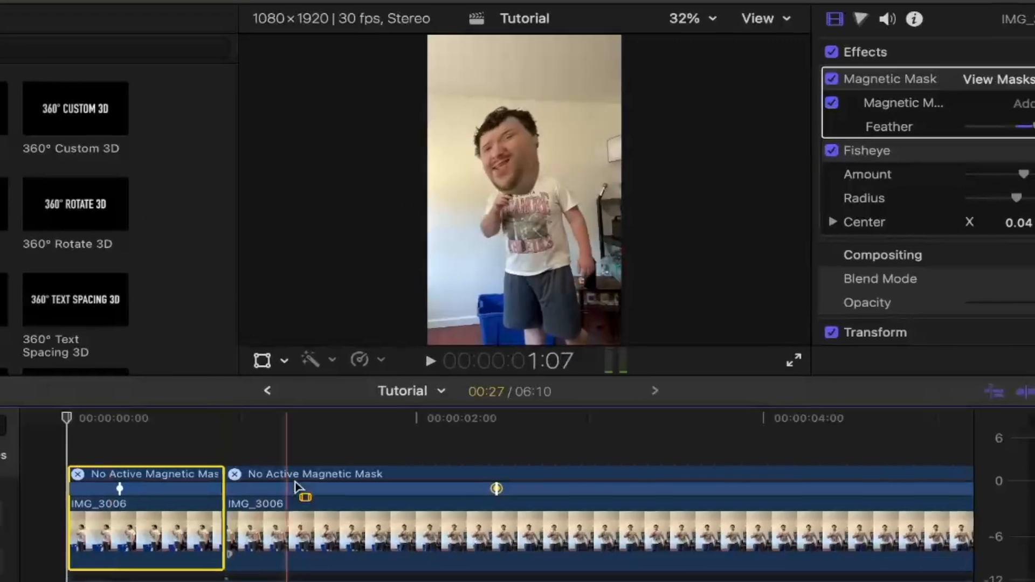
click(405, 372)
click(332, 545)
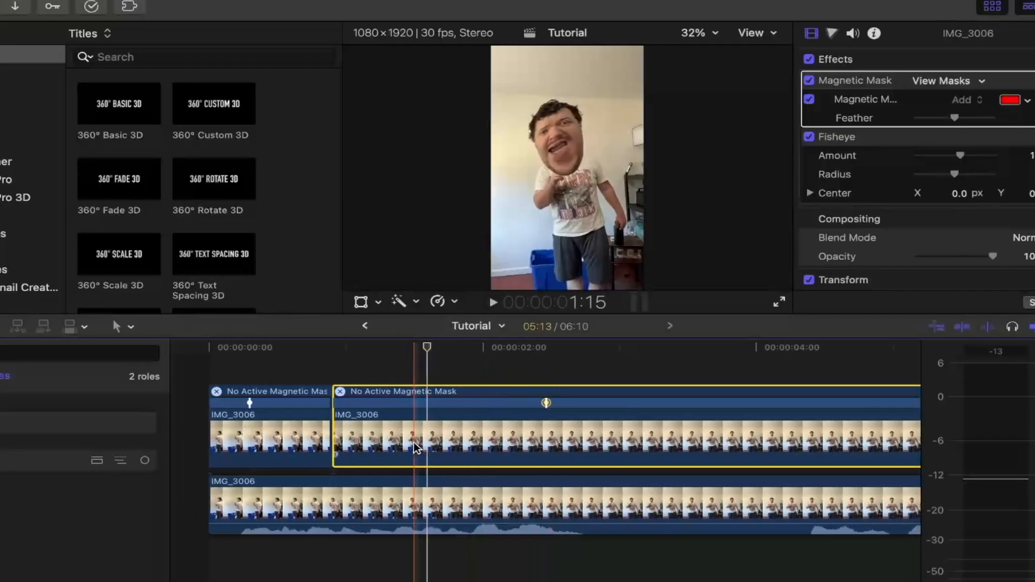
Duplicate the original full-length base clip and stack the copy above the masked head clips
click(287, 363)
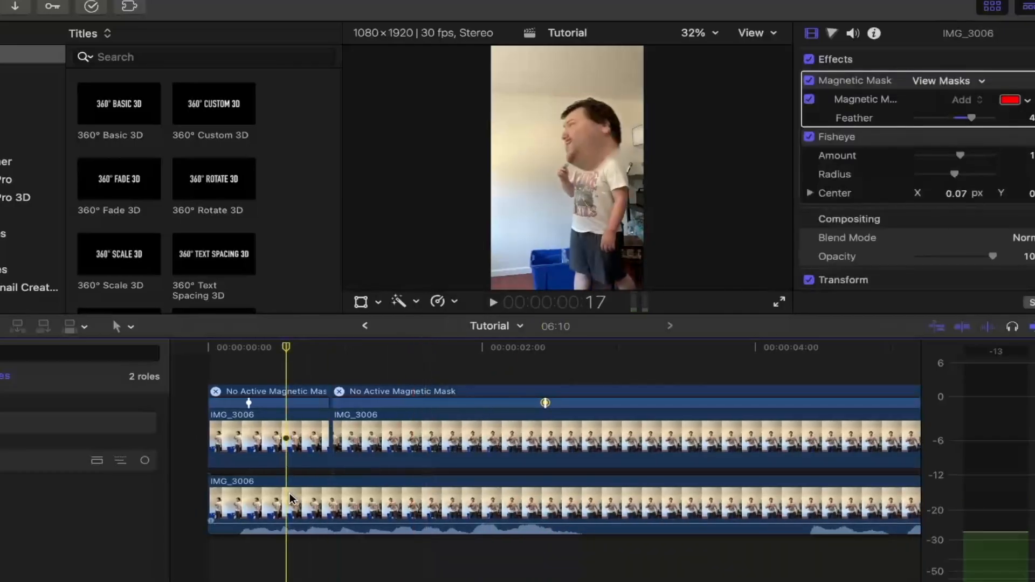
drag(290, 501, 289, 436)
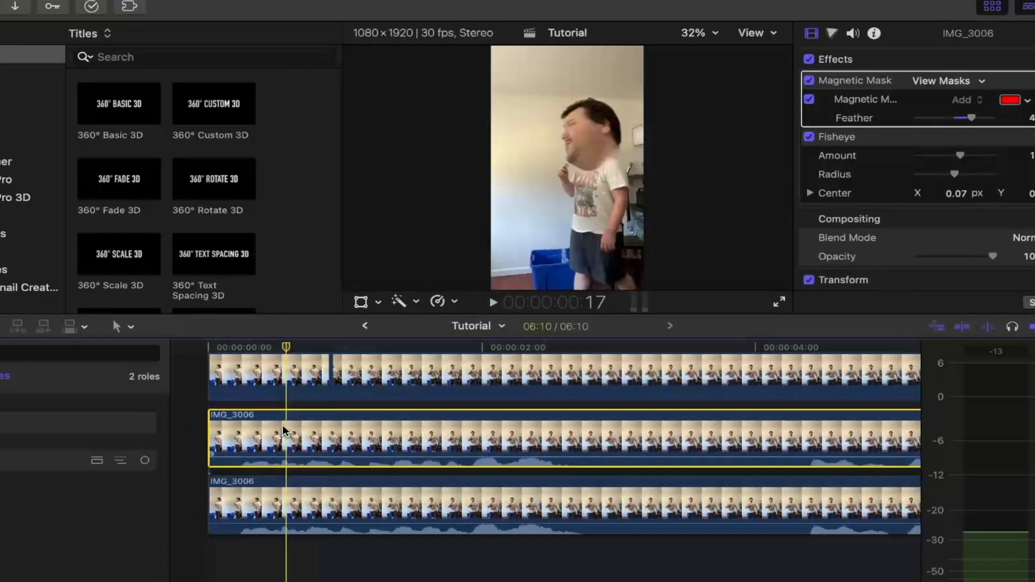
drag(287, 483, 279, 439)
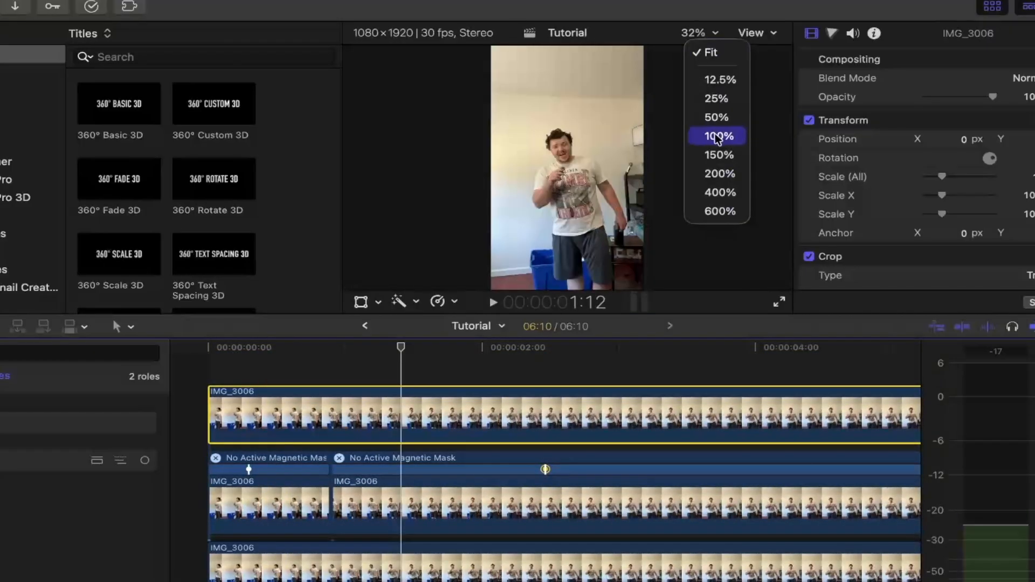
Add a Magnetic Mask to the top copy at 1:12, including the hand and microphone and excluding the sleeve and shirt
click(716, 136)
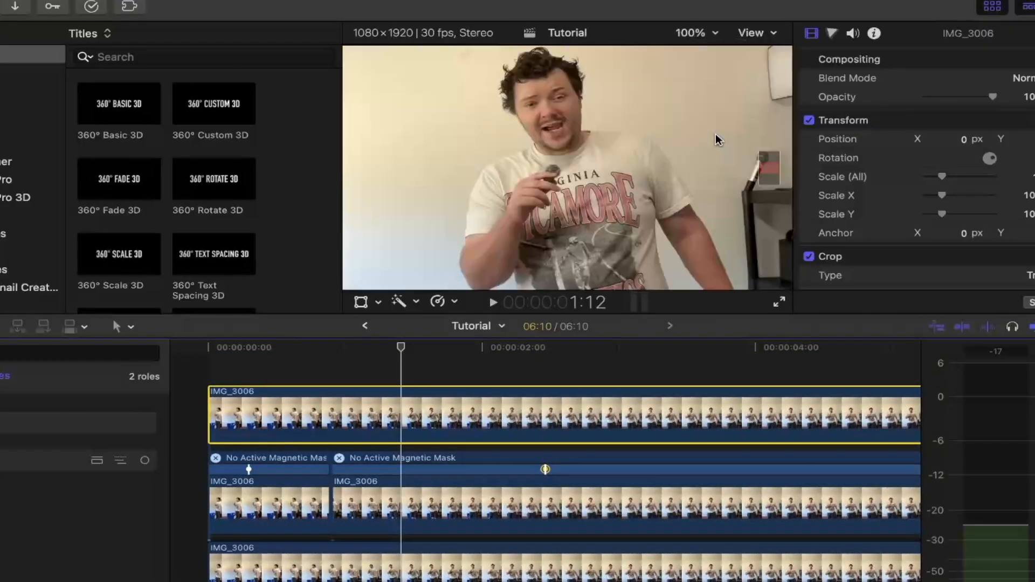
click(400, 300)
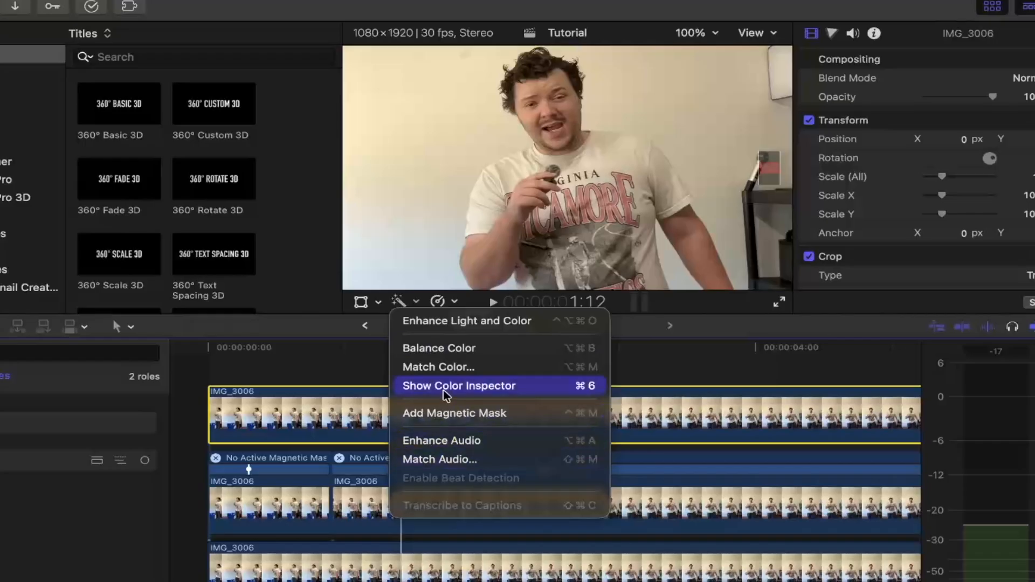
click(445, 412)
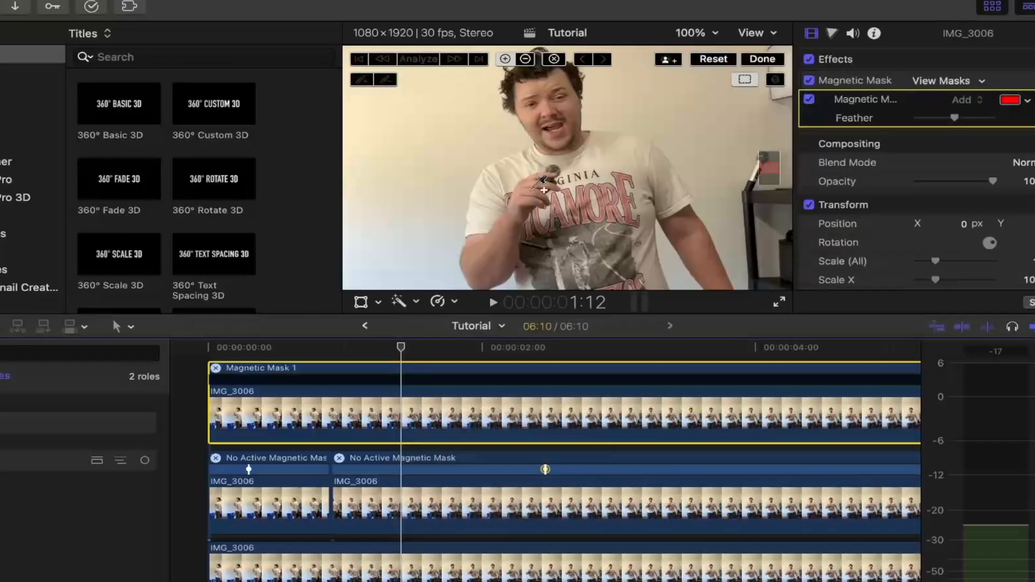
click(532, 188)
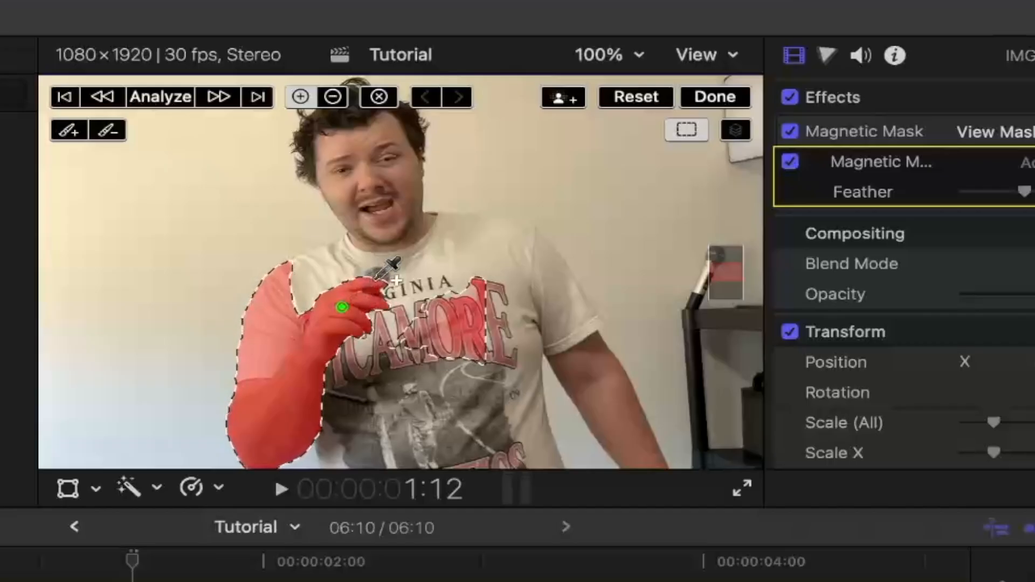
click(377, 278)
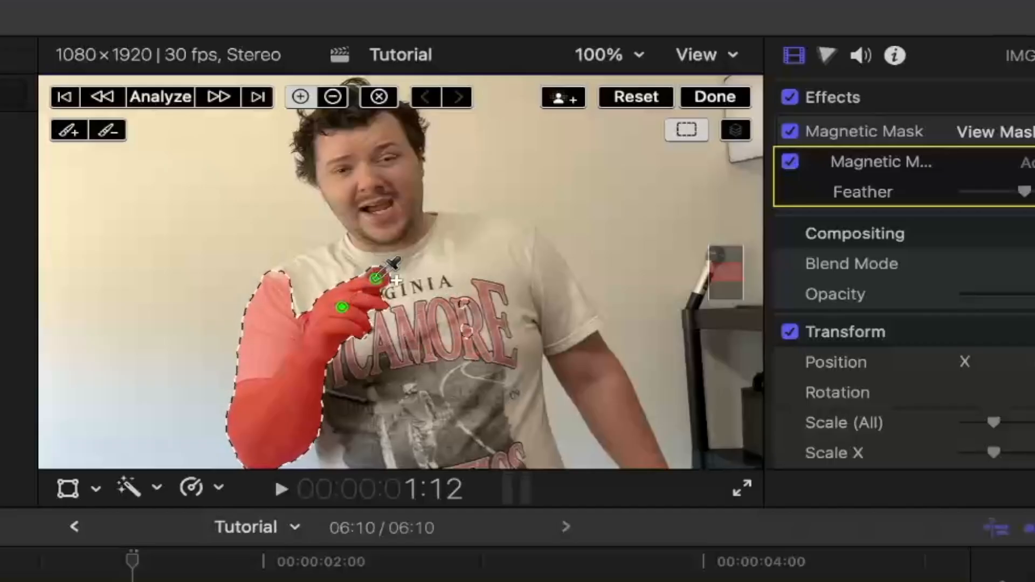
alt+click(266, 313)
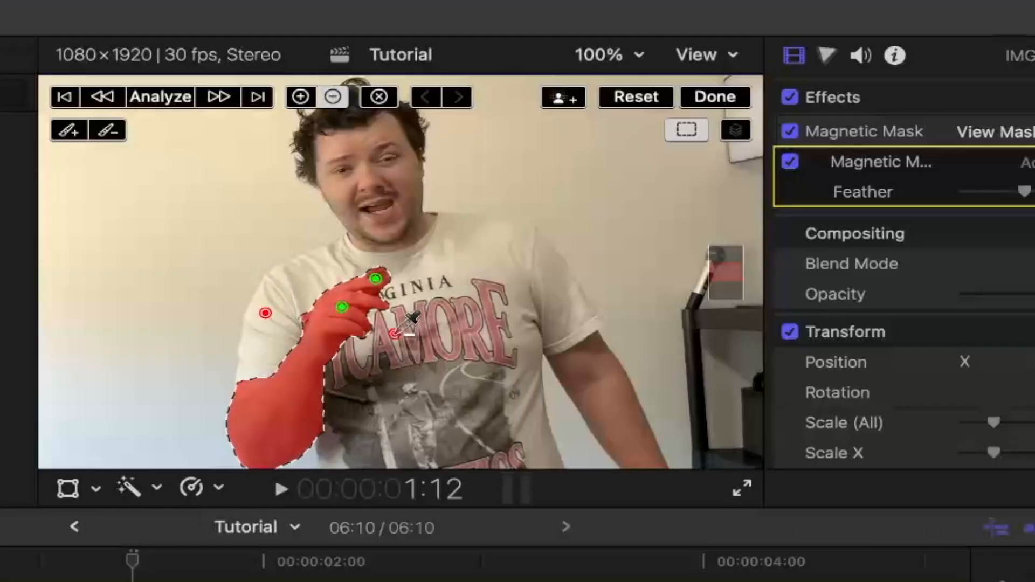
Exclude the face and remaining shirt areas from the hand-and-microphone mask at 1:12 and analyze the mask across the clip
alt+click(361, 224)
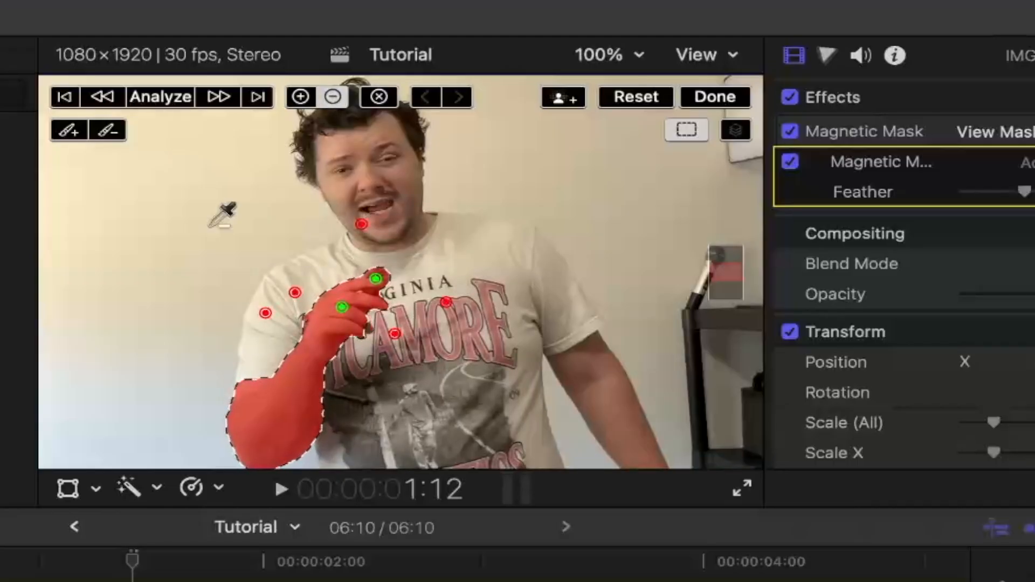
click(169, 89)
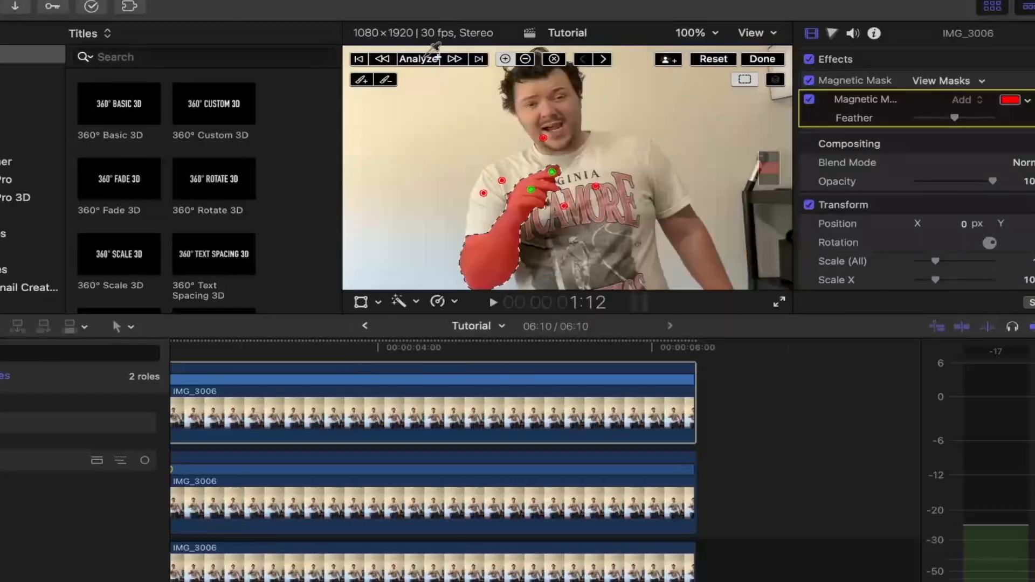
click(761, 60)
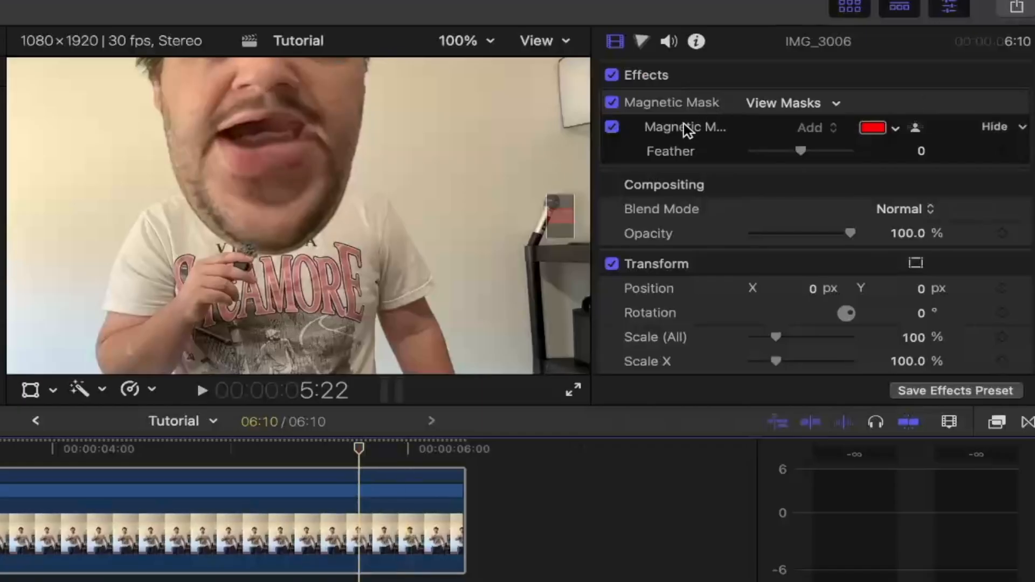
Brush the microphone head into the top clip's Magnetic Mask at 5:22 and analyze the correction forward
click(684, 127)
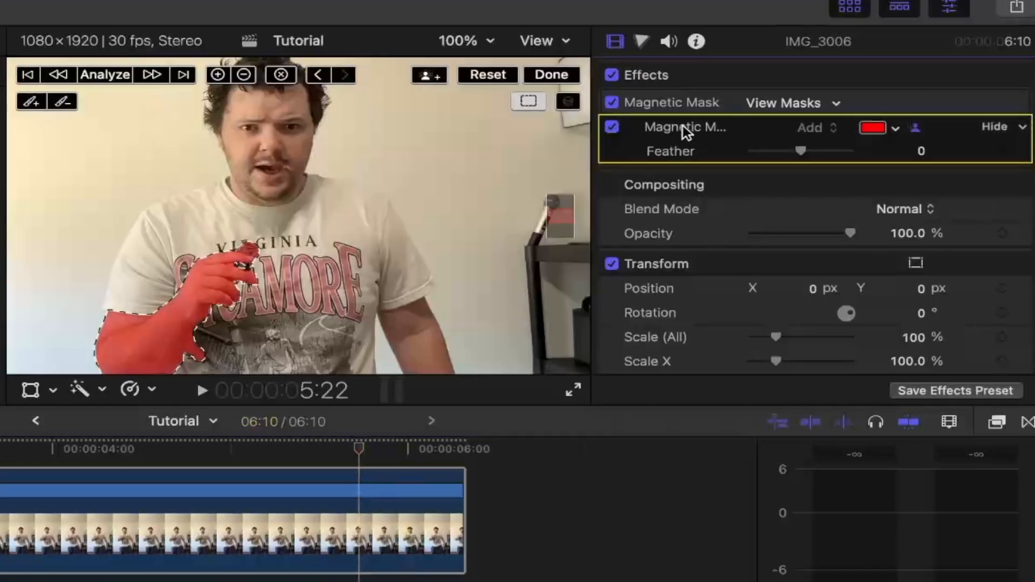
click(456, 41)
click(461, 200)
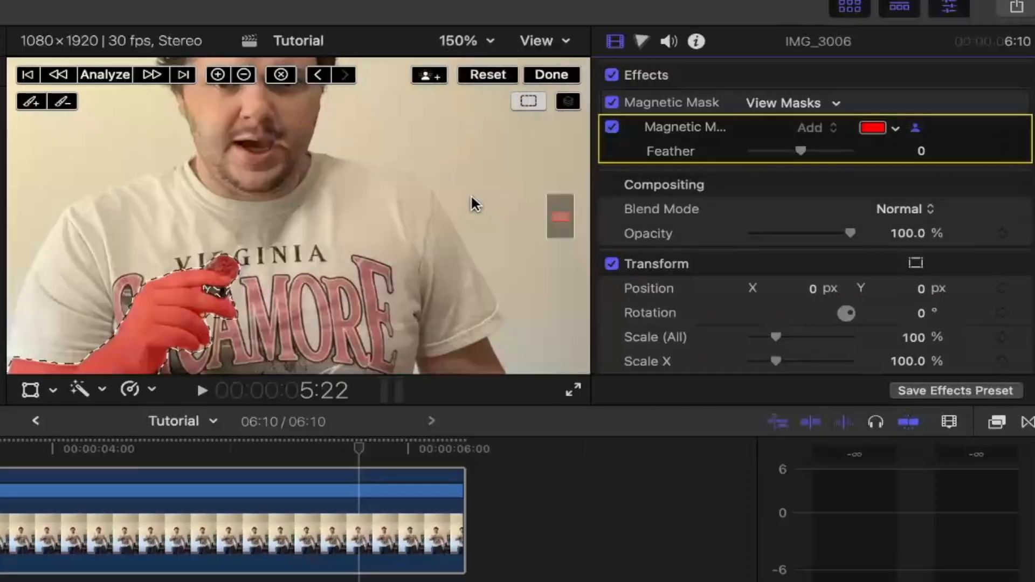
drag(556, 208, 555, 210)
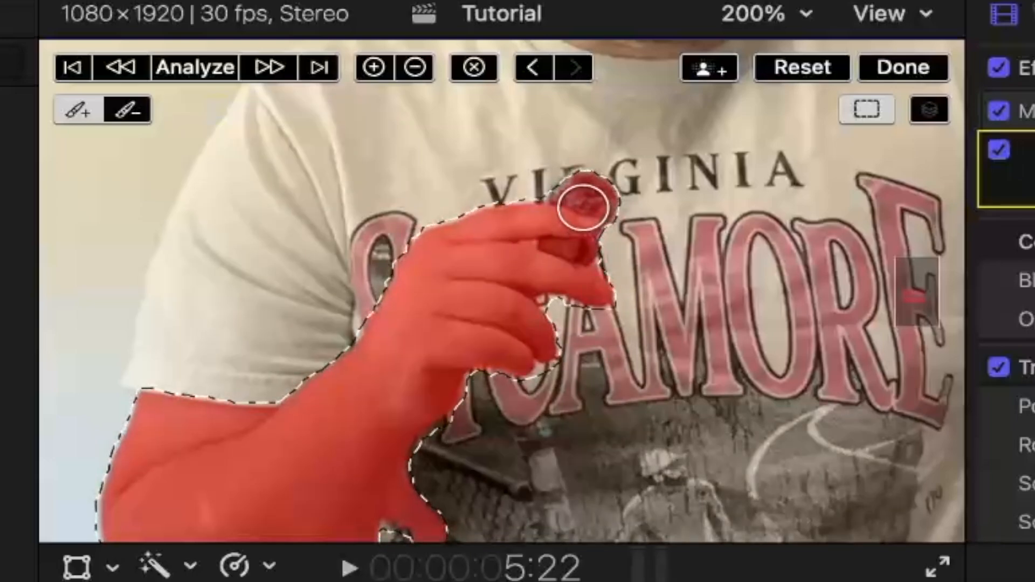
click(268, 68)
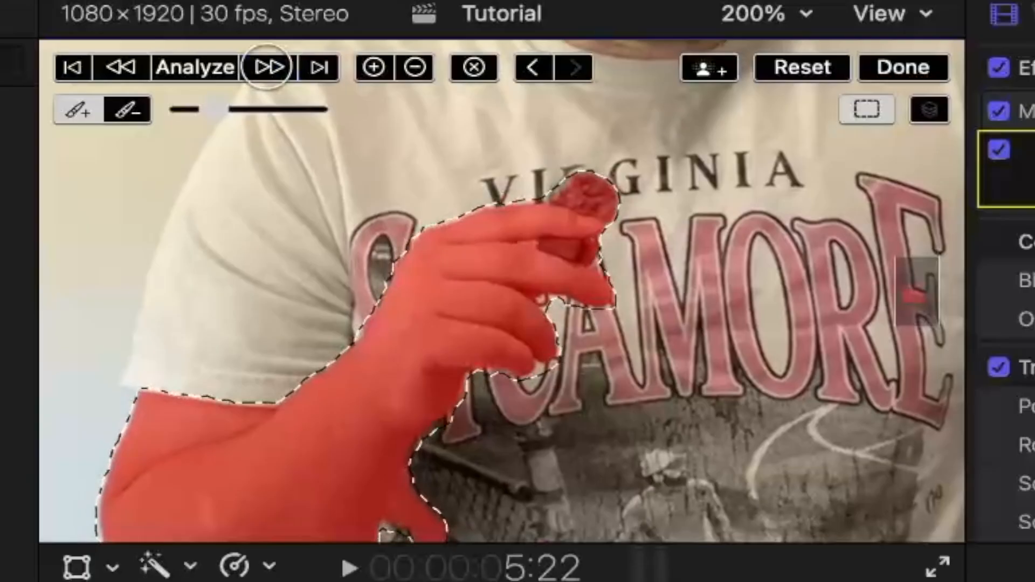
click(928, 75)
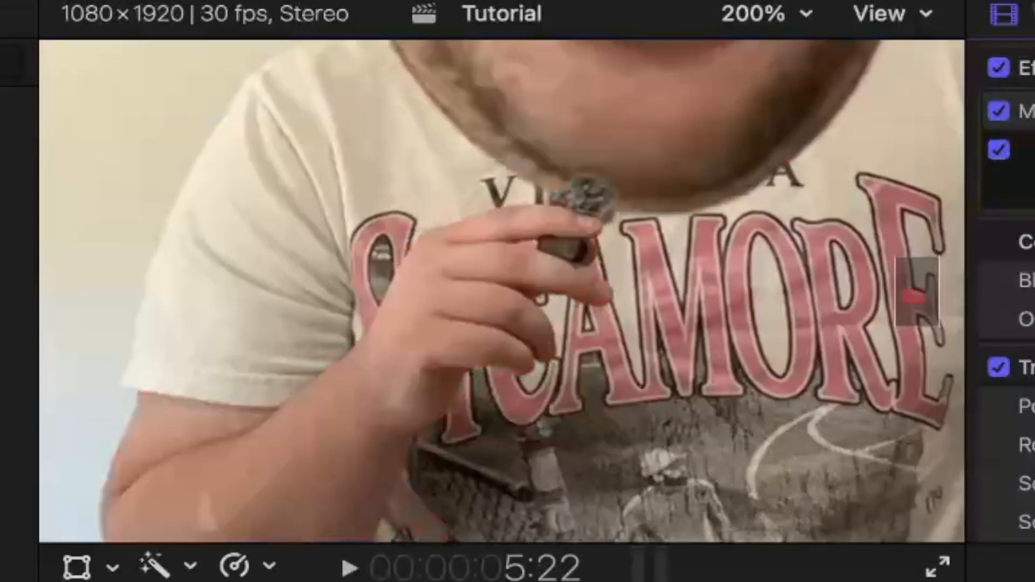